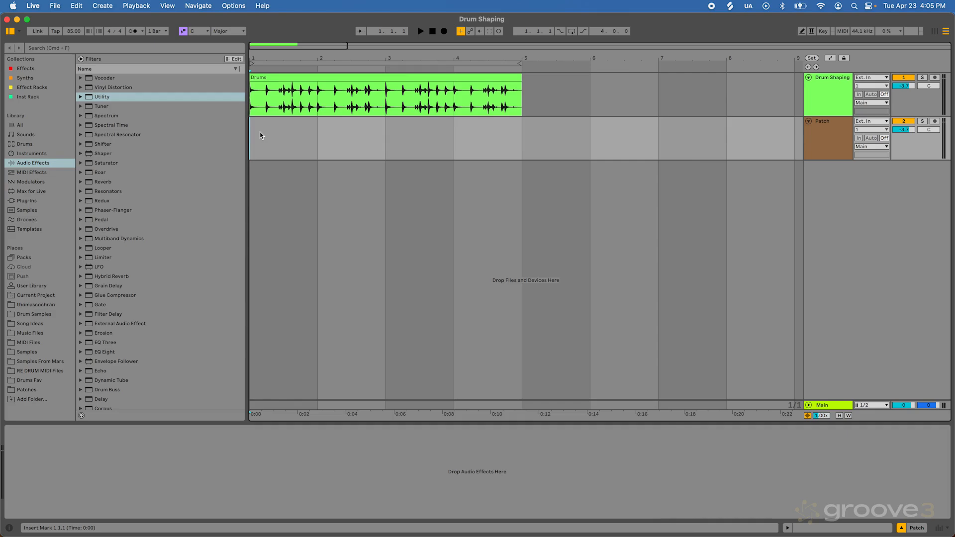
Step: Play the Drum Shaping track's drum loop with Roar bypassed and enabled to compare the sound, leaving Roar on
key("Up")
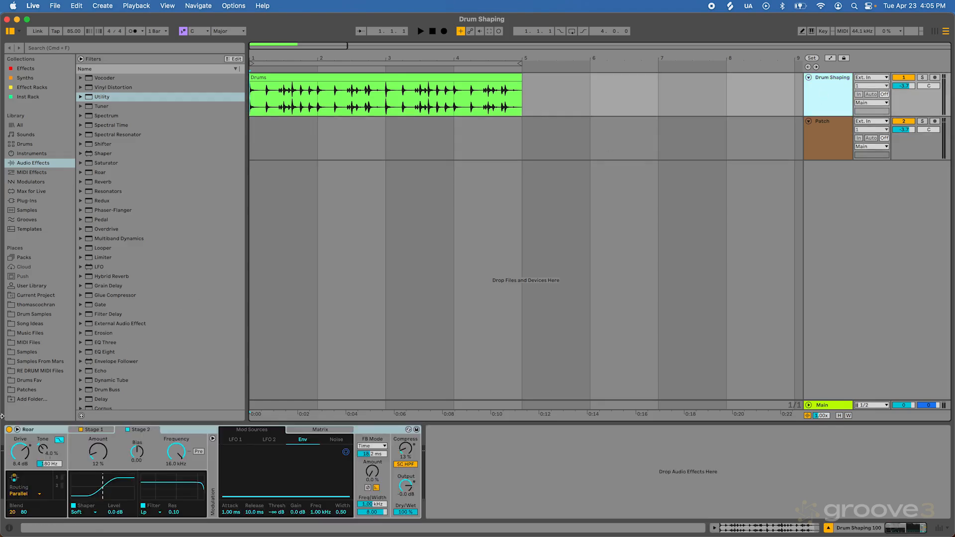
left_click(264, 136)
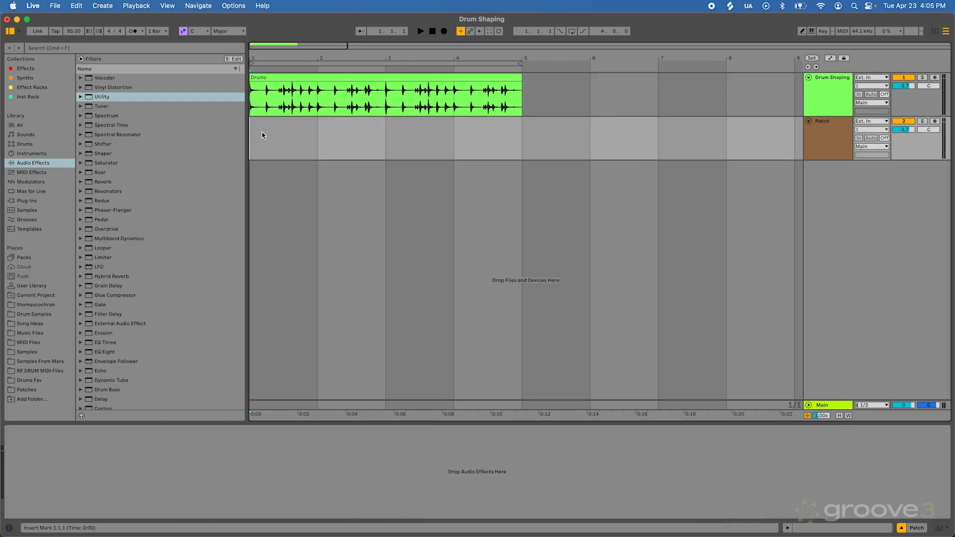
left_click(257, 107)
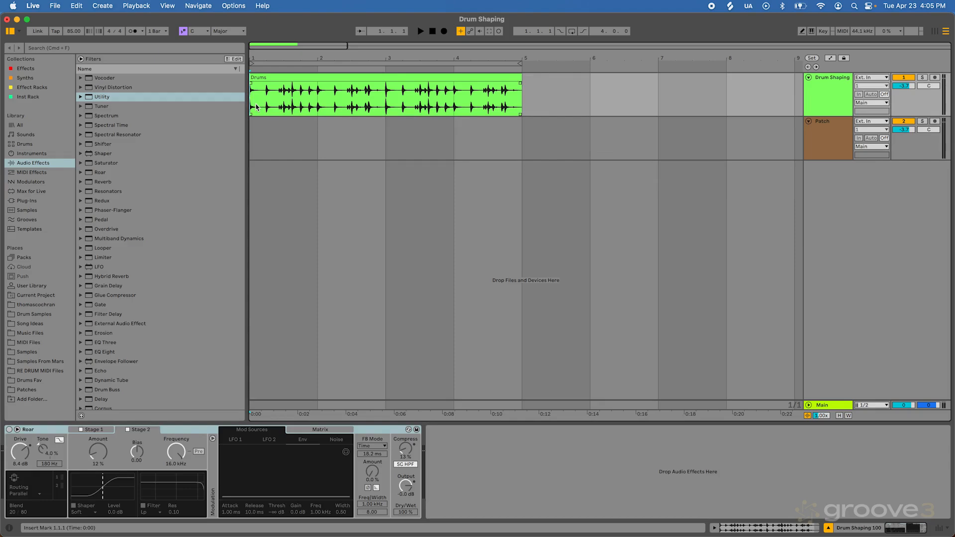
key("space")
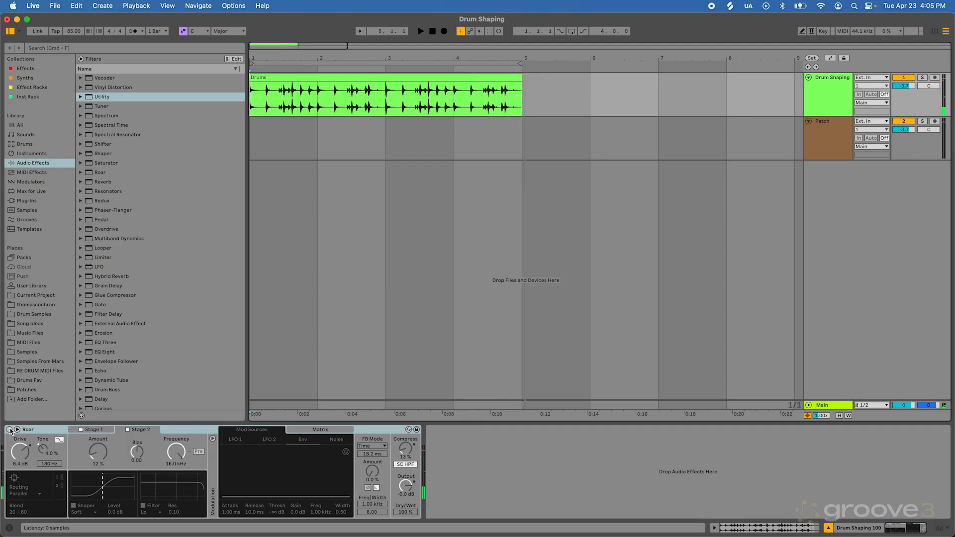
left_click(10, 429)
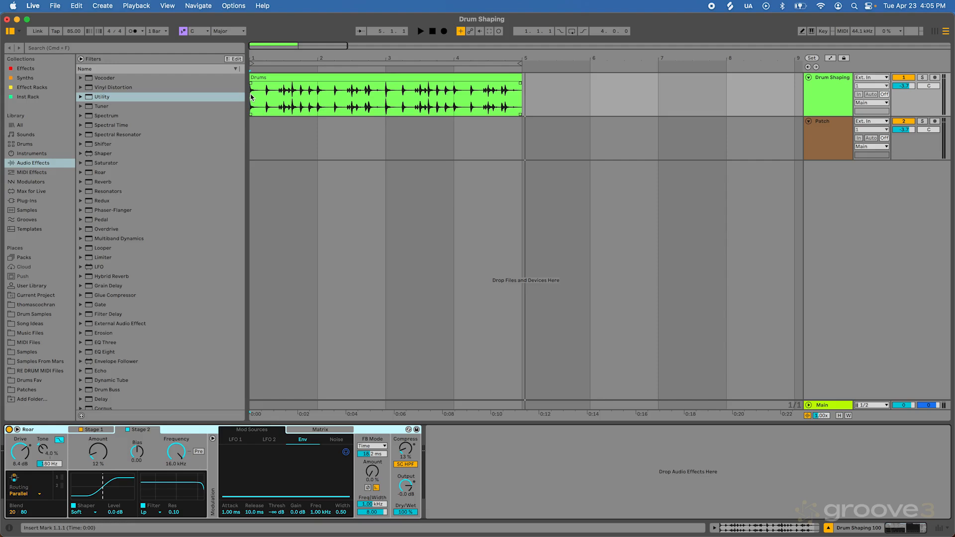
key("space")
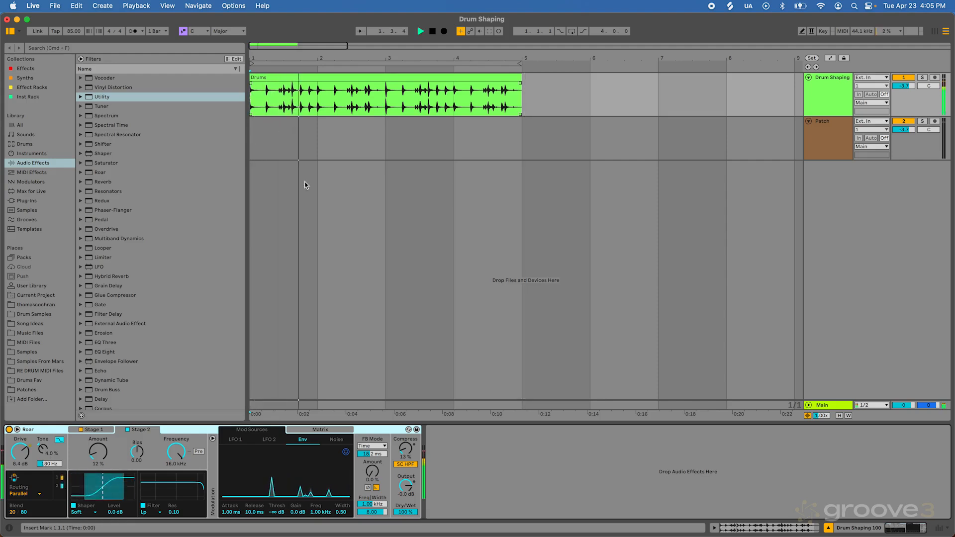
left_click(9, 429)
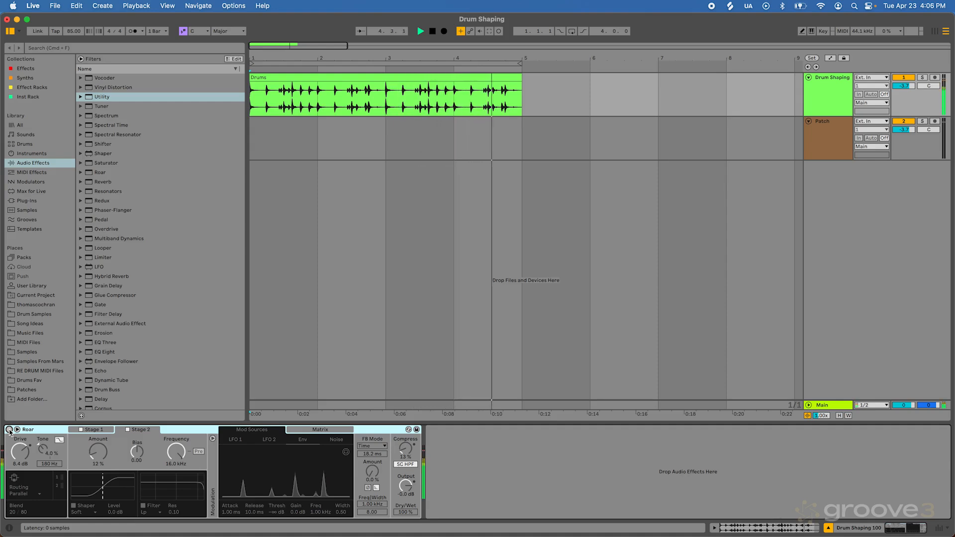
left_click(9, 429)
key("space")
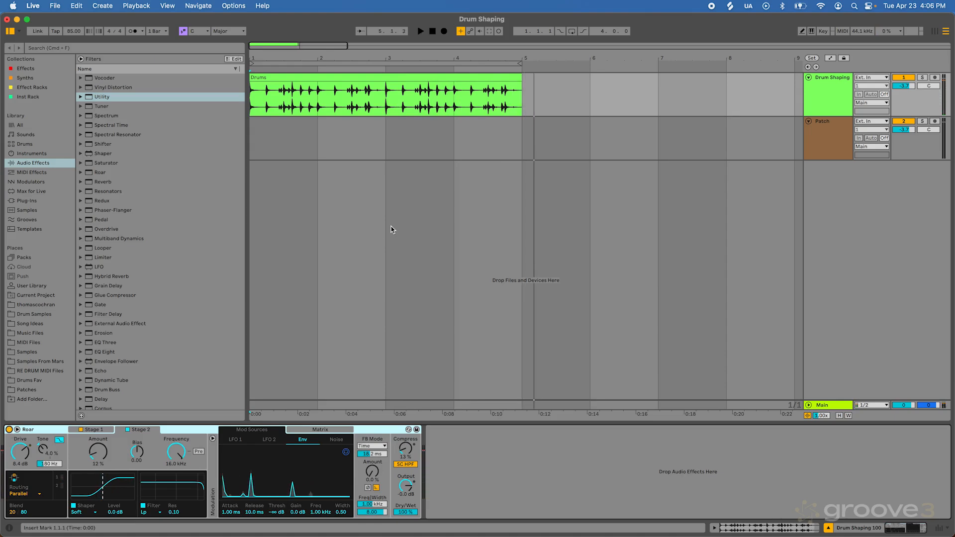
Step: Copy the Drums clip onto the Patch track at bar 1 and assign the Patch track's color to its clips
left_click(455, 78)
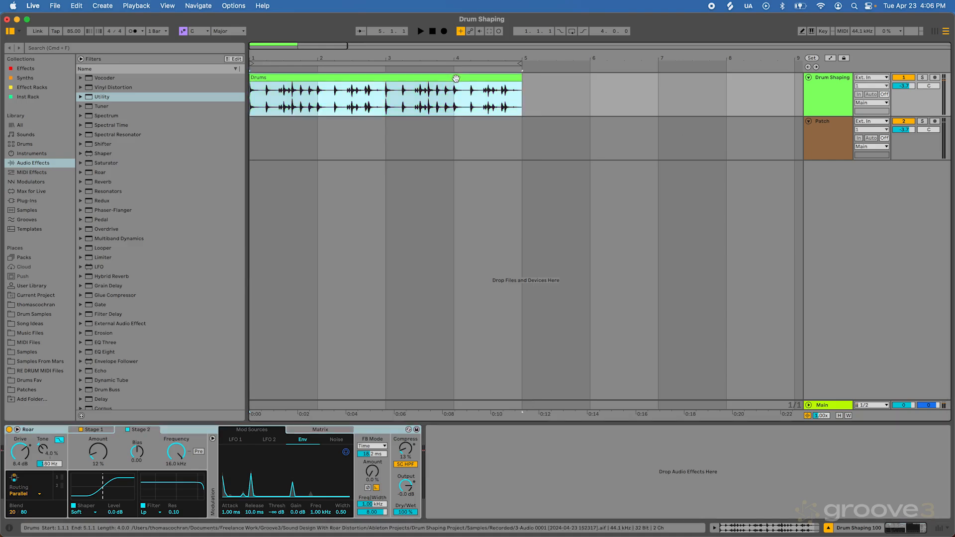
left_click_drag(455, 78, 454, 122)
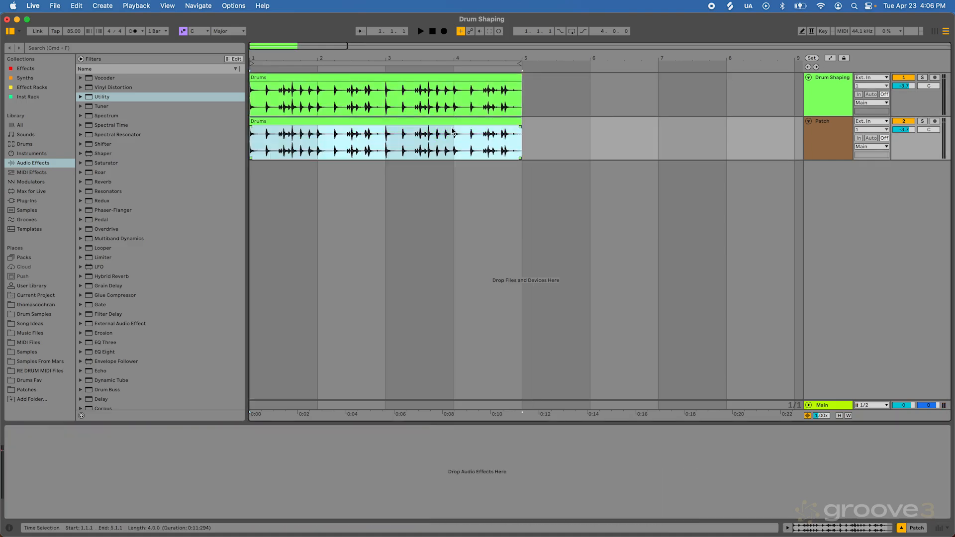
right_click(827, 150)
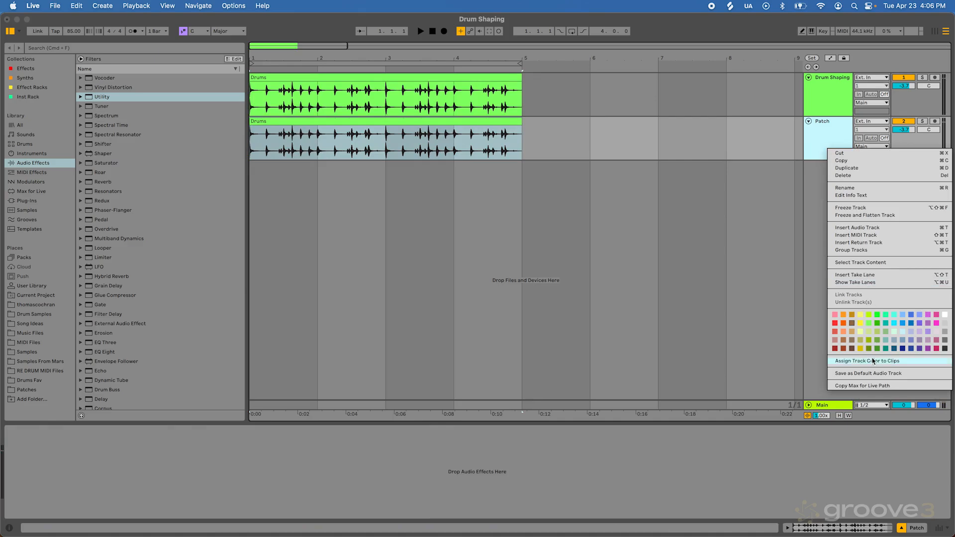
left_click(867, 360)
Step: Deactivate and fold the Drum Shaping track, and place the insert mark at the start of the Patch track
left_click(839, 105)
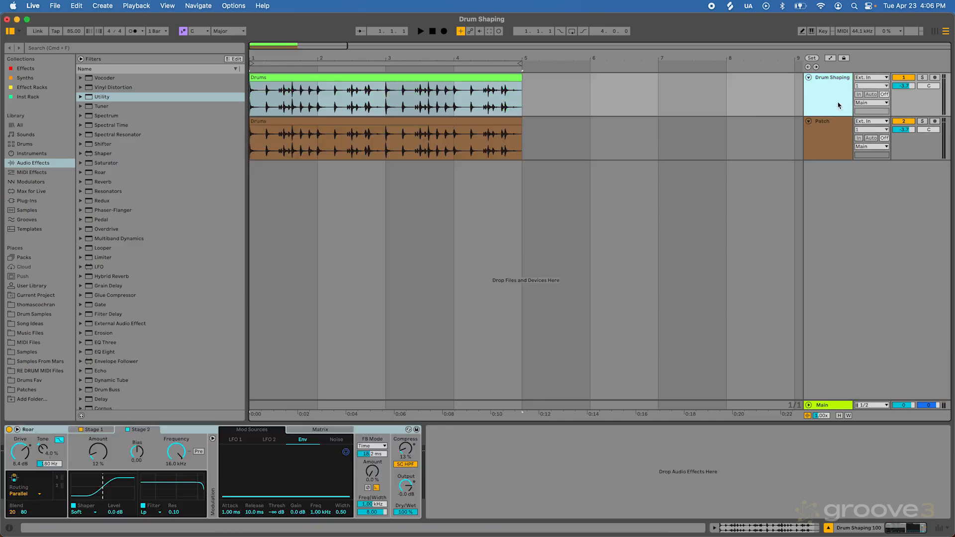
left_click(808, 78)
left_click(824, 99)
left_click(261, 115)
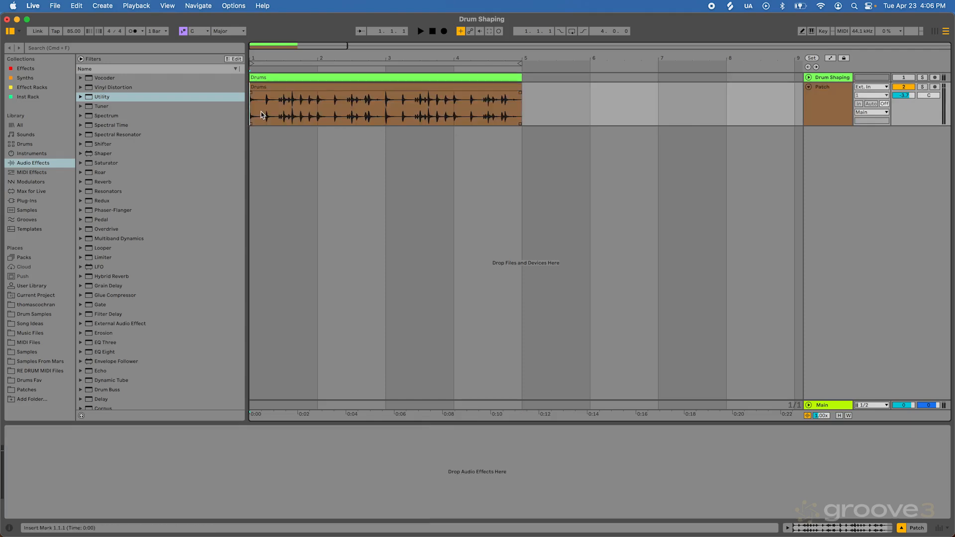
Step: Add the Roar audio effect to the Patch track and set its routing to Parallel
left_click(45, 48)
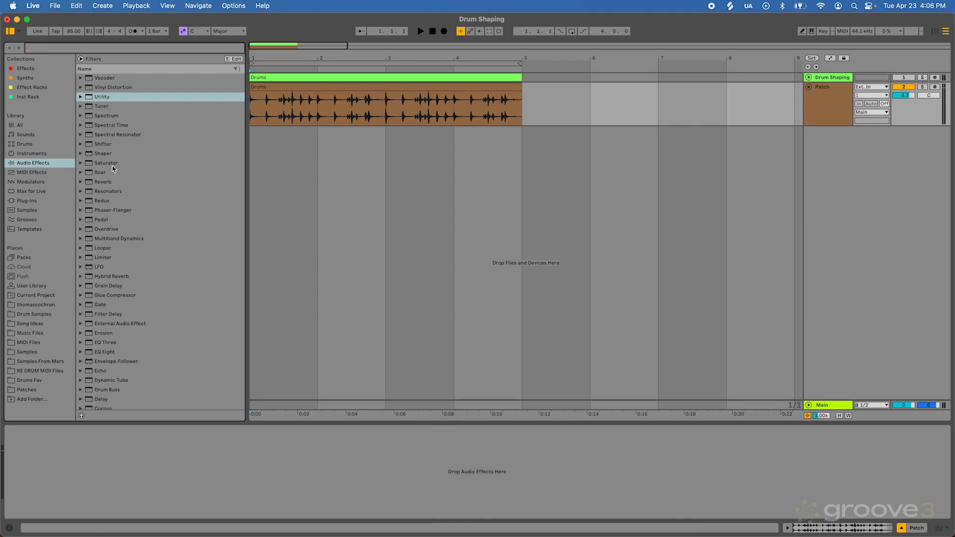
left_click_drag(105, 172, 317, 117)
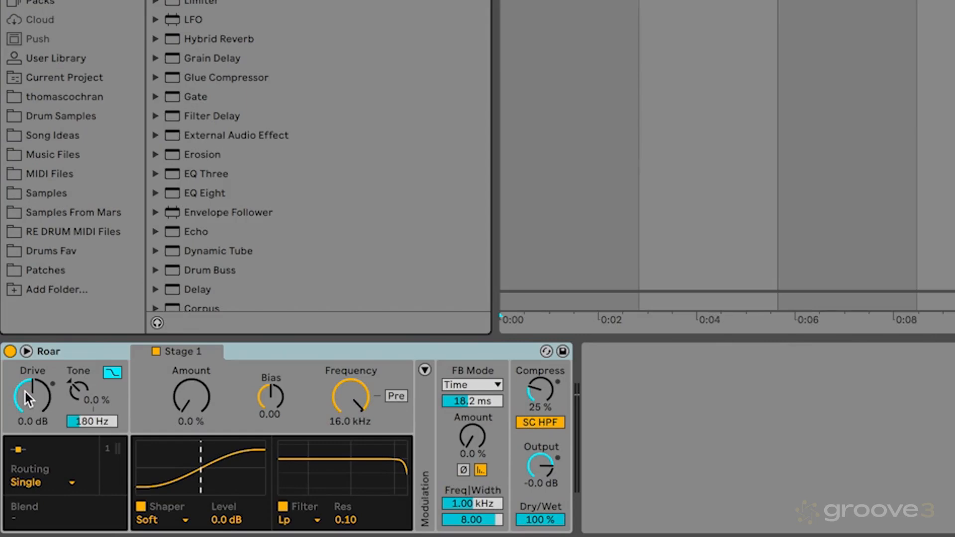
left_click(37, 482)
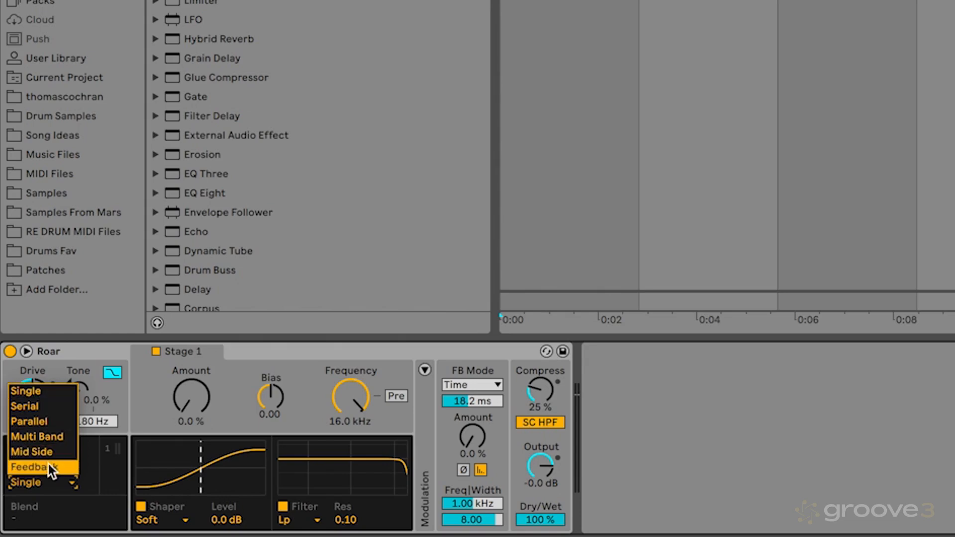
left_click(37, 420)
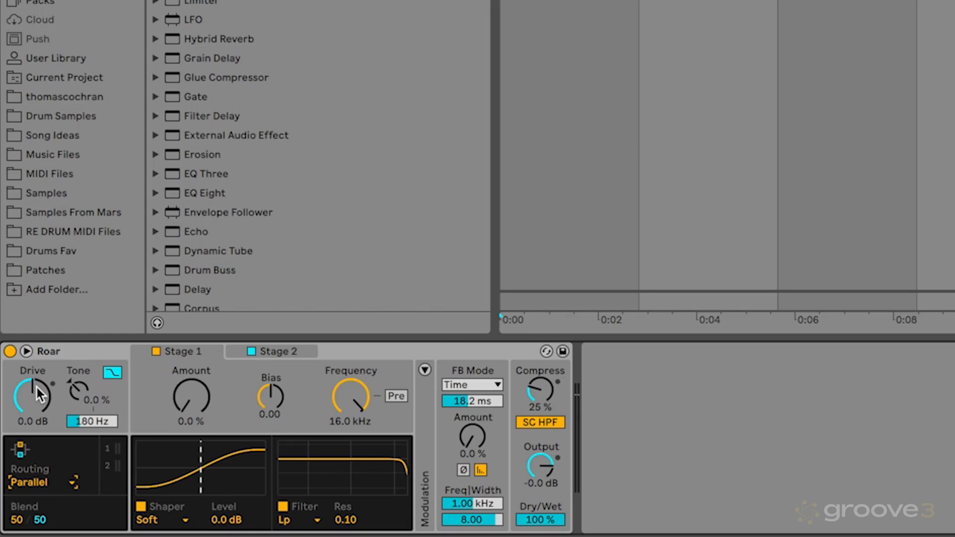
Step: Set Roar's Drive to 8.4 dB and its Tone to 4.0 %, auditioning different Tone amounts on the drums
left_click_drag(36, 388, 38, 375)
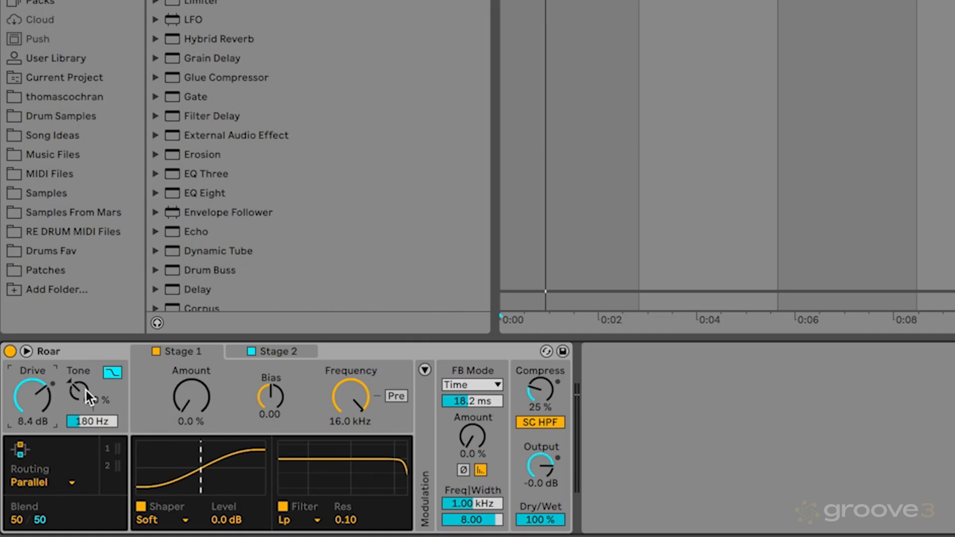
left_click_drag(86, 390, 79, 388)
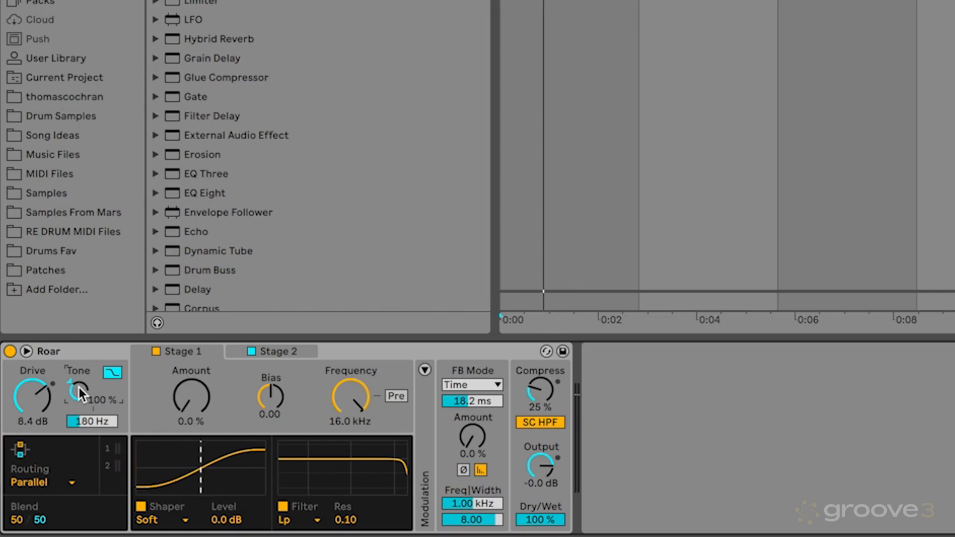
mouse_move(77, 385)
left_mouse_down()
mouse_move(77, 399)
mouse_move(79, 387)
left_mouse_up()
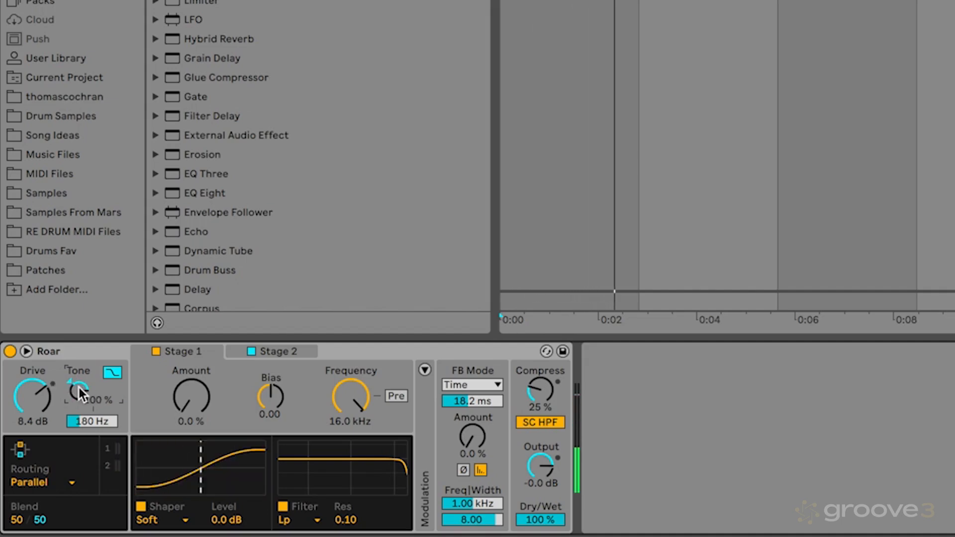
double_click(79, 387)
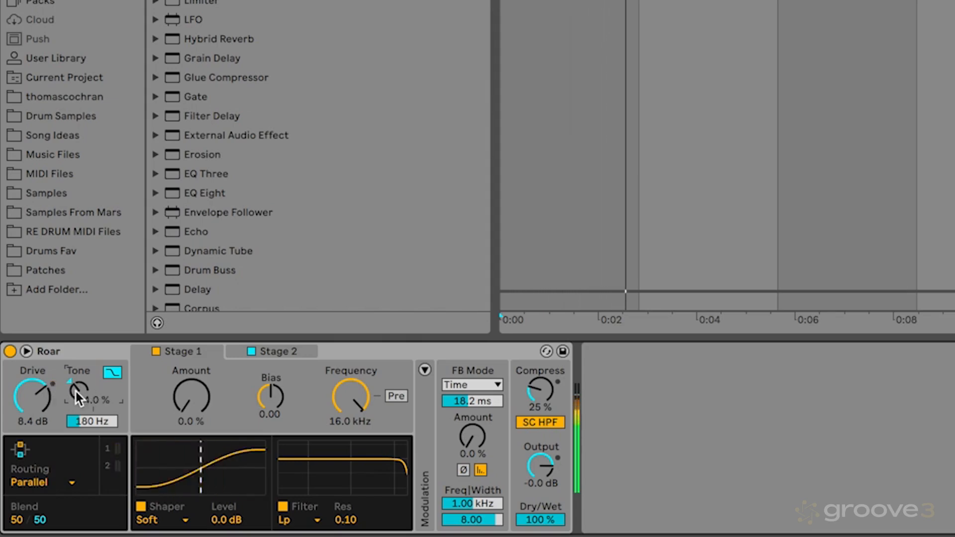
left_click_drag(74, 390, 74, 392)
key("space")
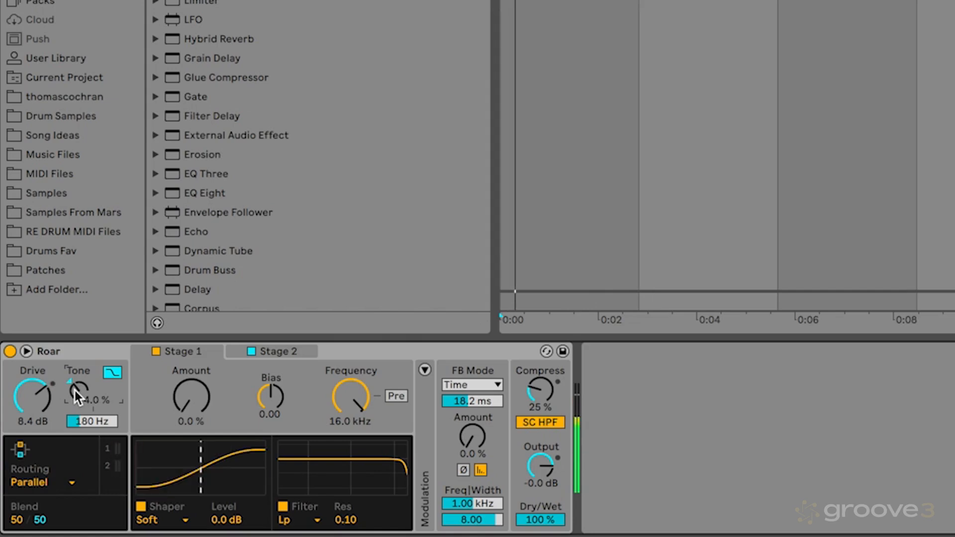
key("space")
key("space")
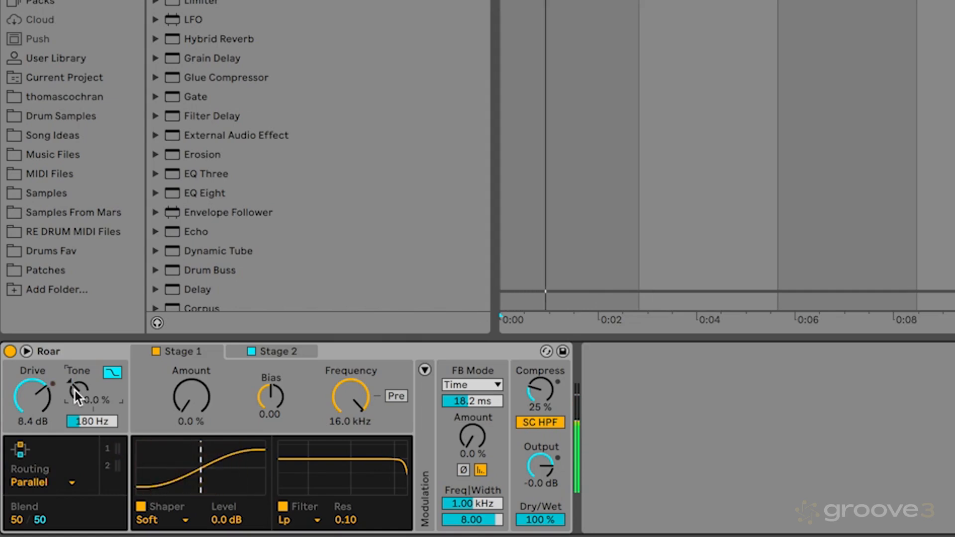
key("space")
left_click_drag(74, 389, 74, 387)
key("space")
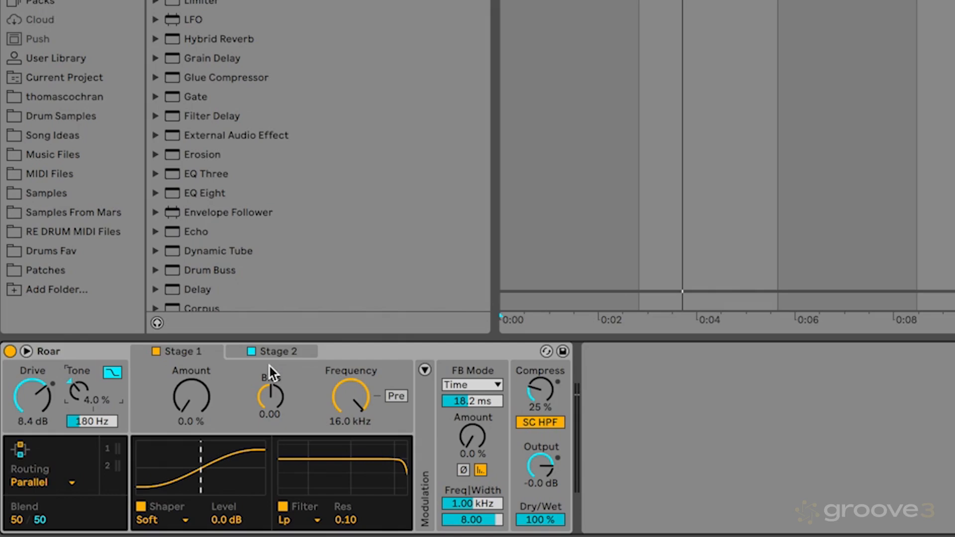
Step: Turn off Roar's Stage 2, set the Blend to 20/80 and play the loop
left_click(251, 351)
left_click_drag(14, 520, 47, 527)
type("80")
key("Return")
key("space")
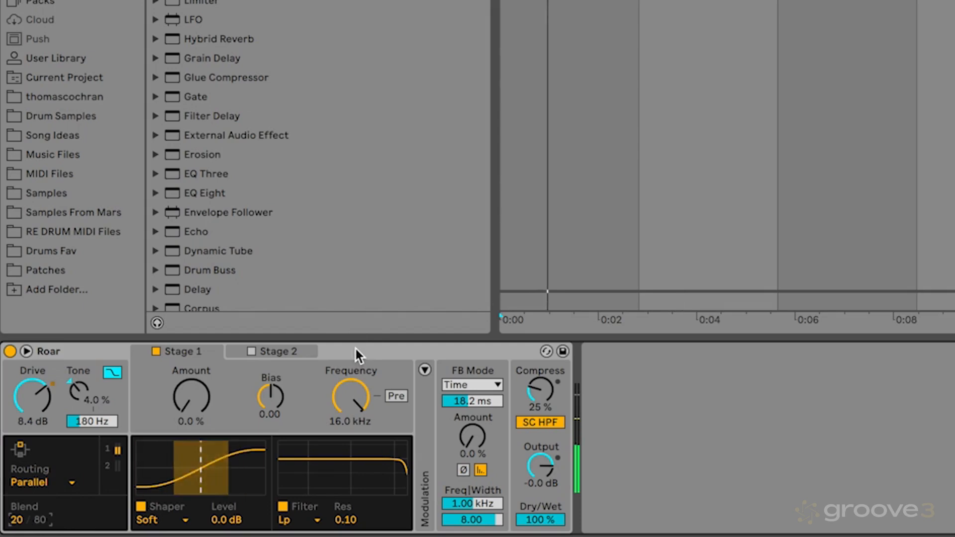
Step: Try enabling only Stage 2, restore Stage 1 as the only active stage and show its settings
left_click(354, 347)
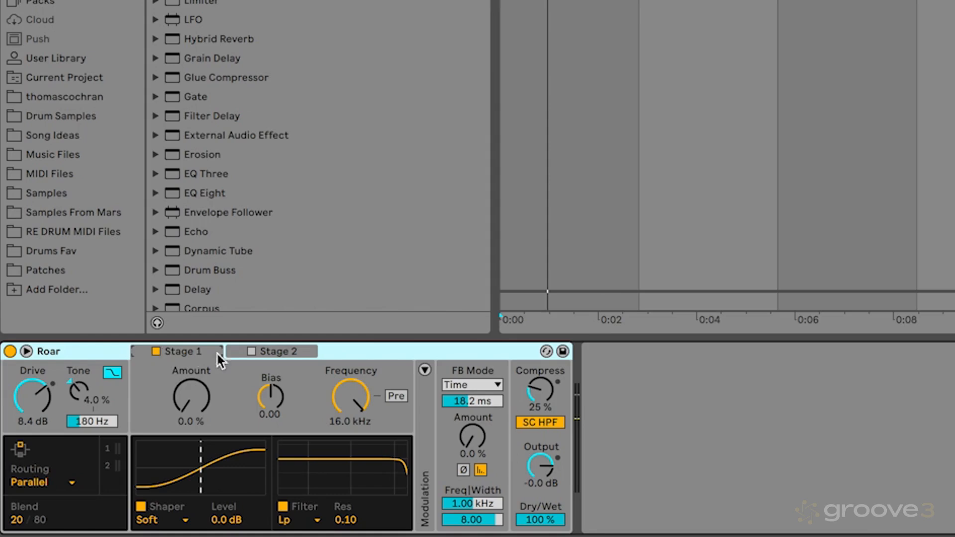
left_click(156, 351)
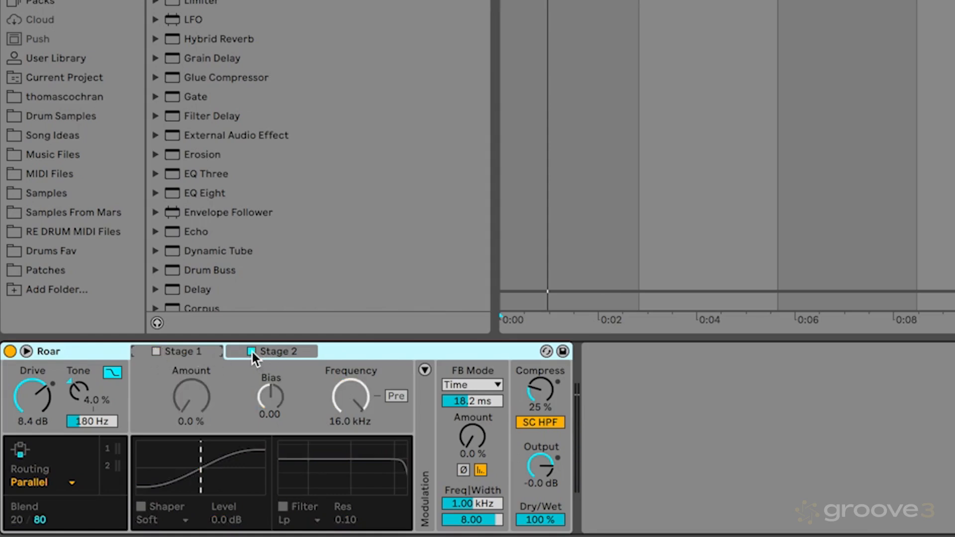
left_click(156, 352)
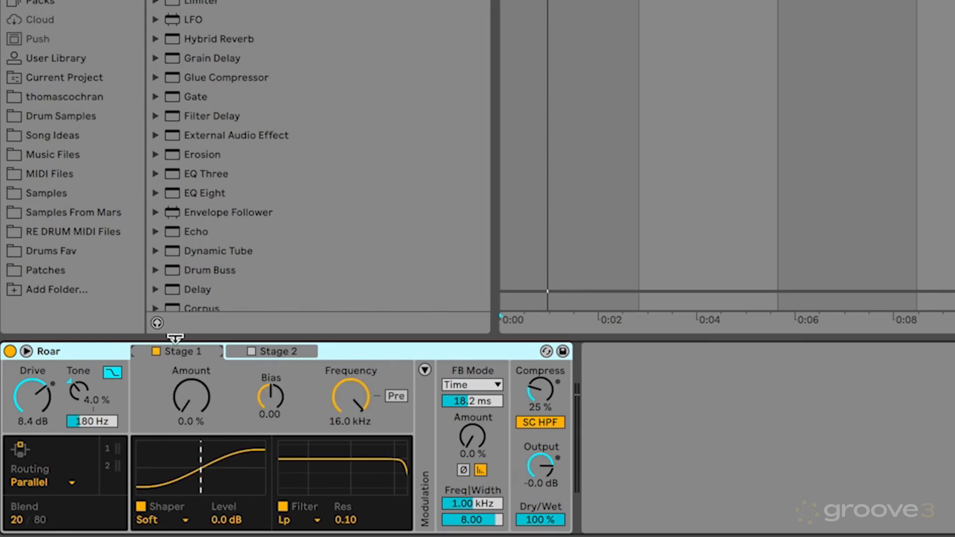
left_click(289, 351)
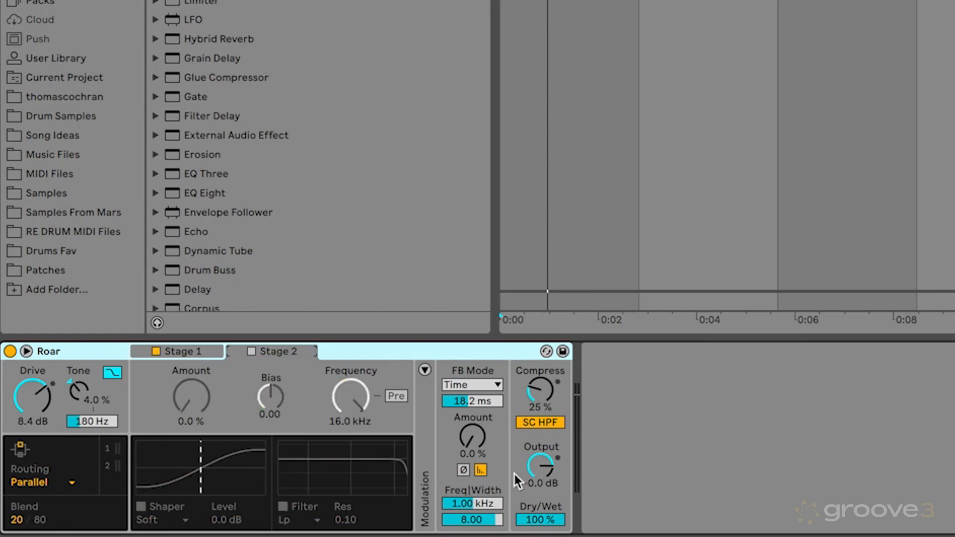
left_click(183, 350)
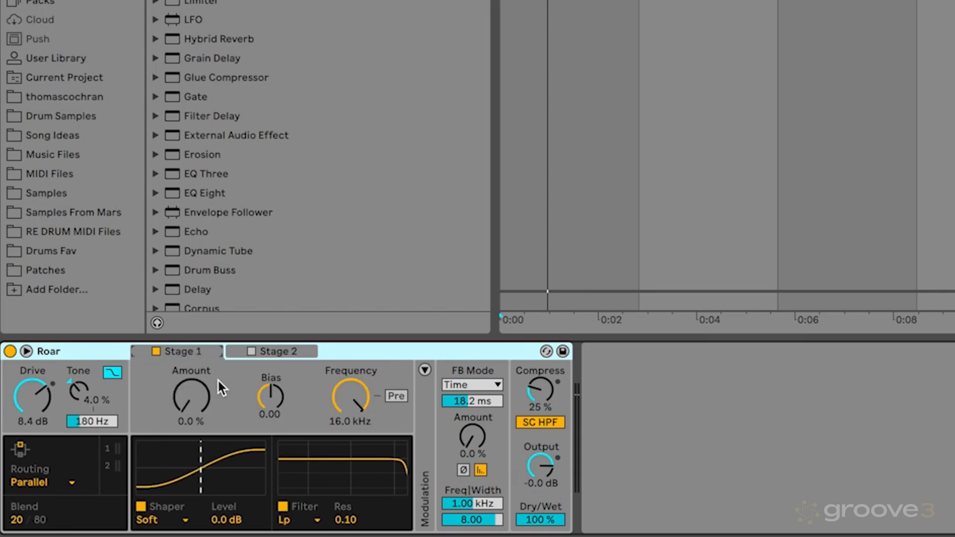
Step: Set Stage 1's shaper to Noise Injection and its Amount to 36 % while playing the drums
left_click_drag(195, 406, 195, 374)
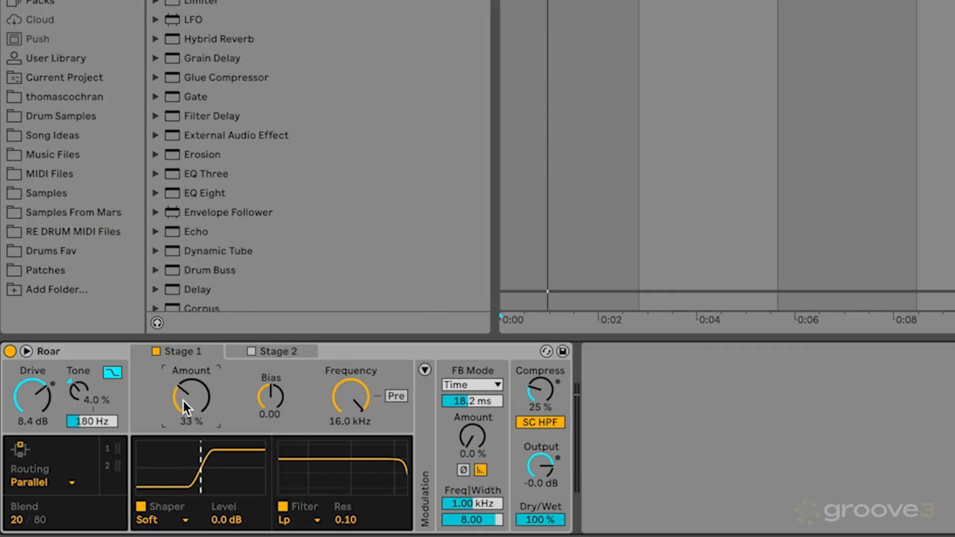
left_click(159, 519)
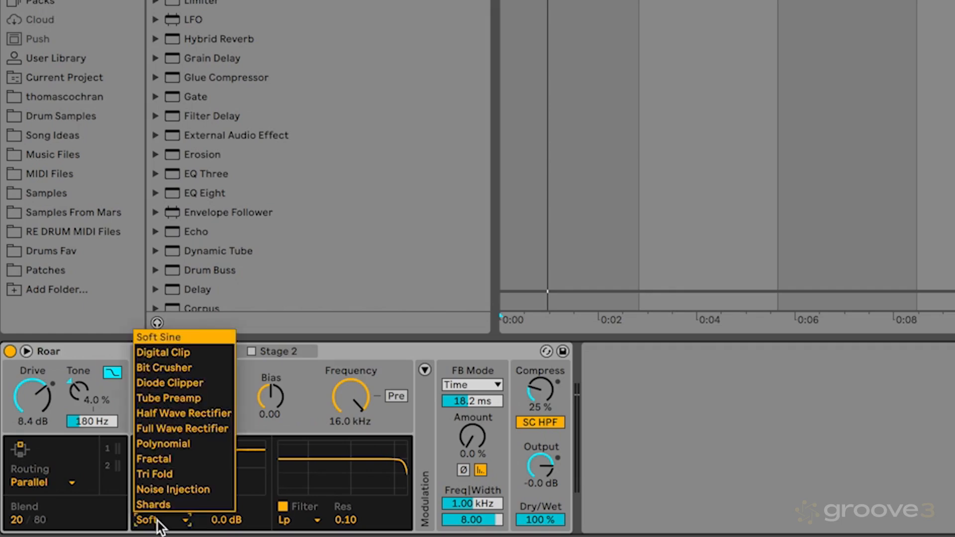
left_click(190, 492)
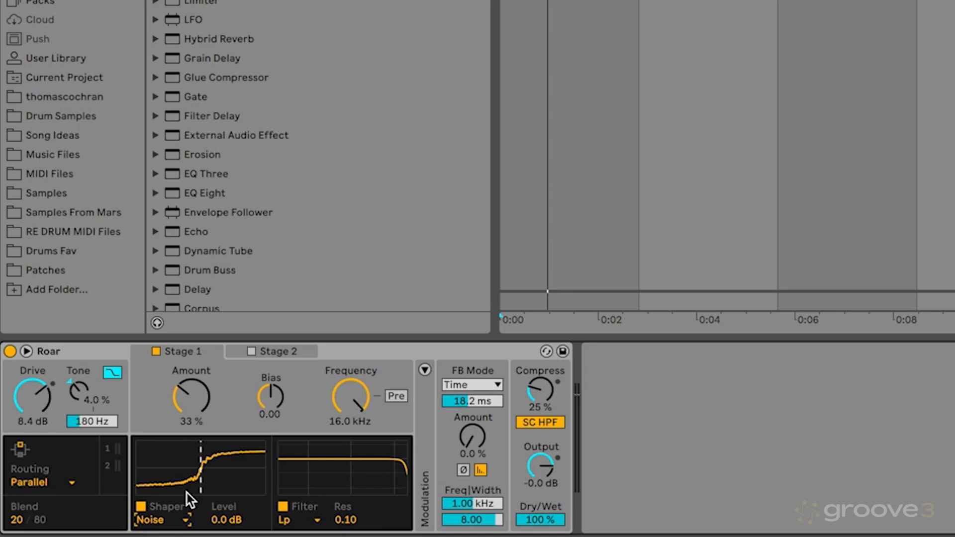
key("space")
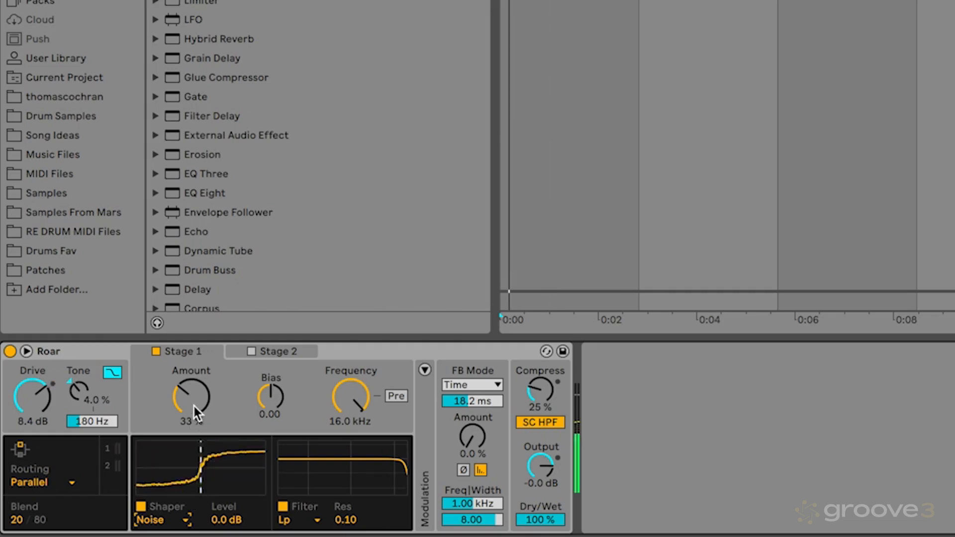
scroll(195, 402, "up", 3)
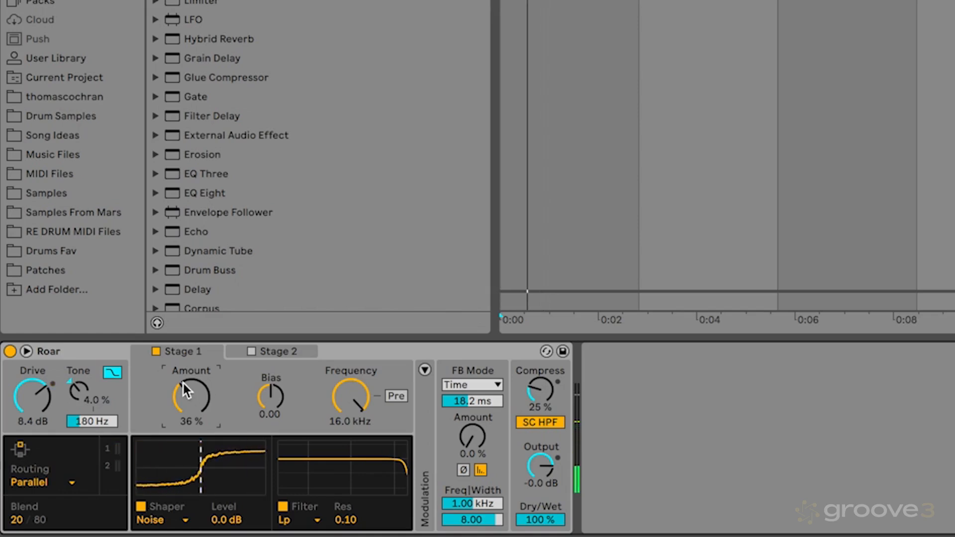
Step: Audition lower Amounts for Stage 1's noise shaper while playing the drums and settle on 36 %
mouse_move(184, 383)
left_mouse_down()
mouse_move(184, 415)
mouse_move(184, 392)
mouse_move(195, 389)
left_mouse_up()
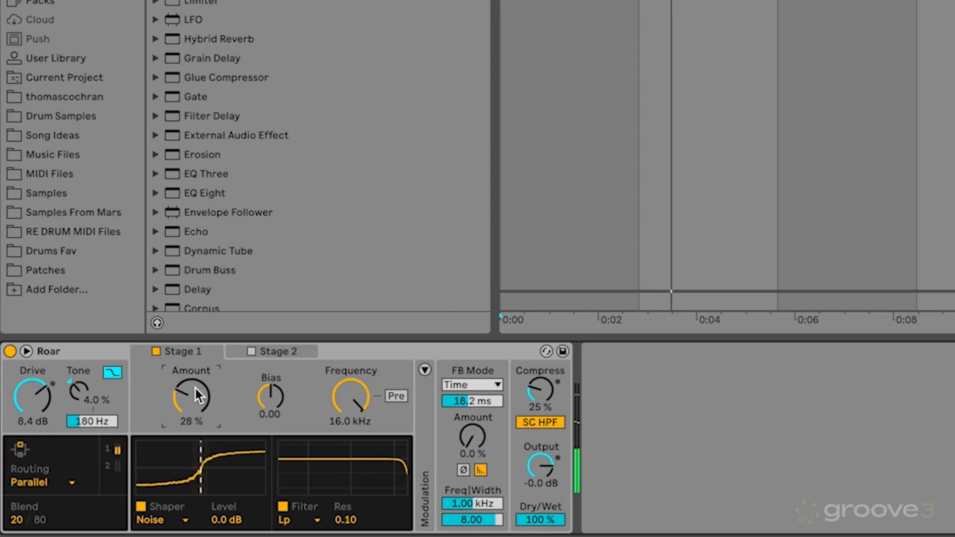
scroll(195, 389, "up", 7)
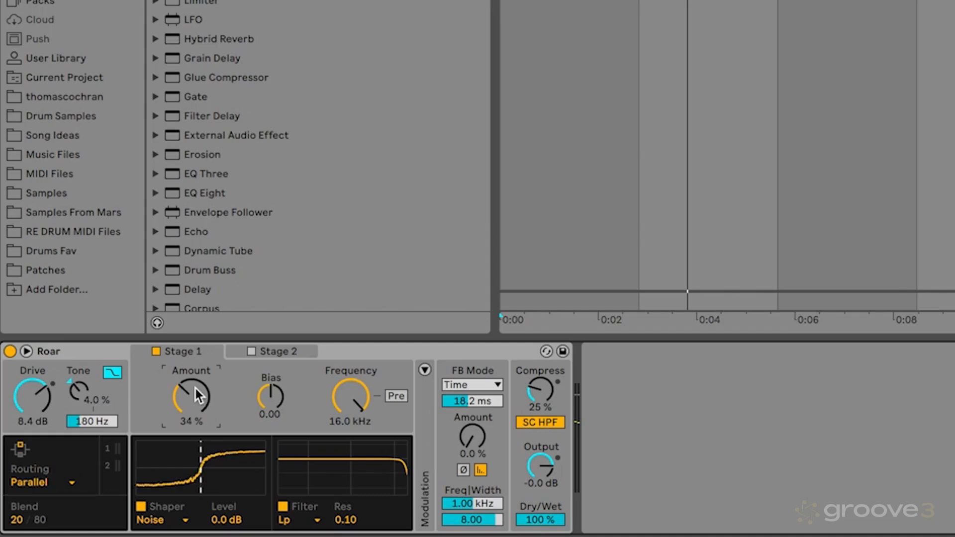
scroll(195, 388, "up", 1)
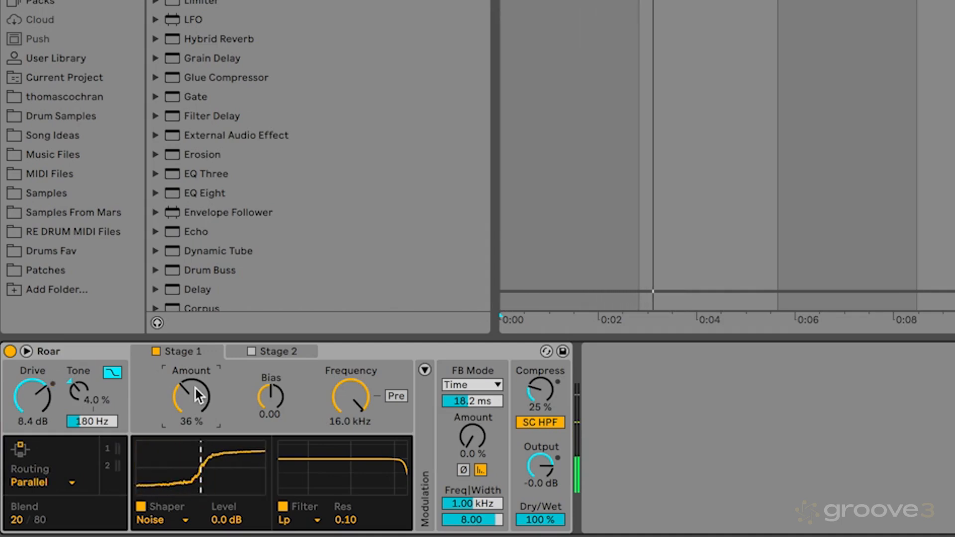
Step: Lower the low-pass filter Frequency of Stage 1 to 305 Hz while auditioning the drums
left_click_drag(356, 405, 356, 431)
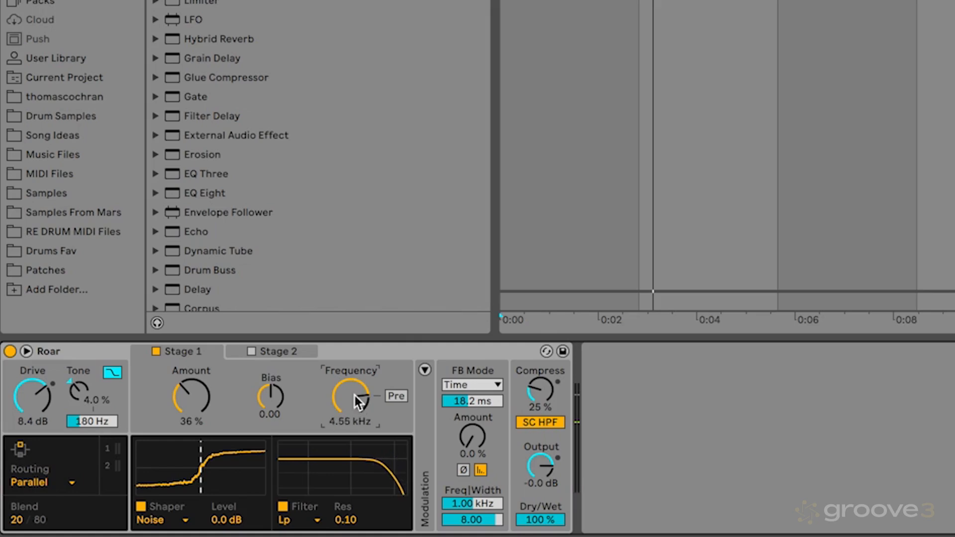
left_click_drag(354, 395, 354, 450)
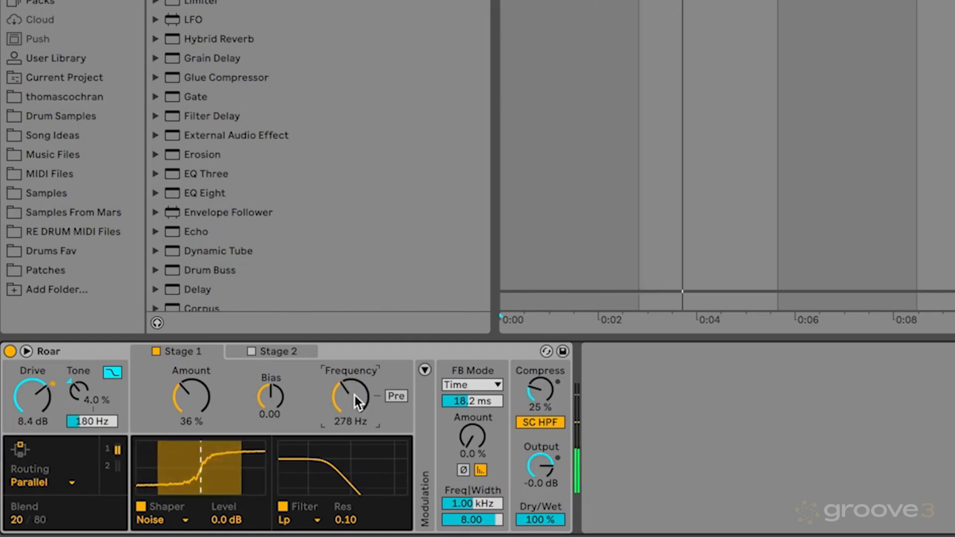
left_click_drag(354, 395, 354, 394)
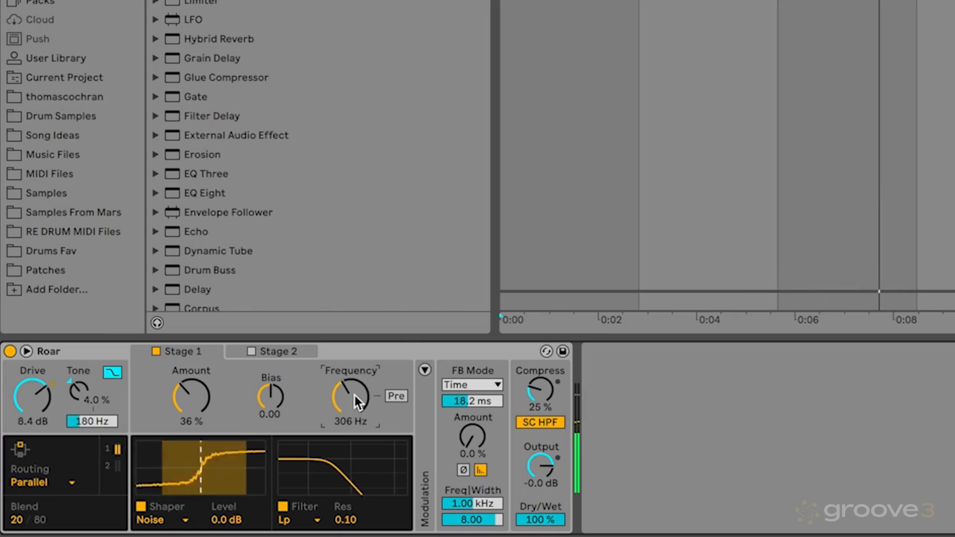
key("space")
key("space")
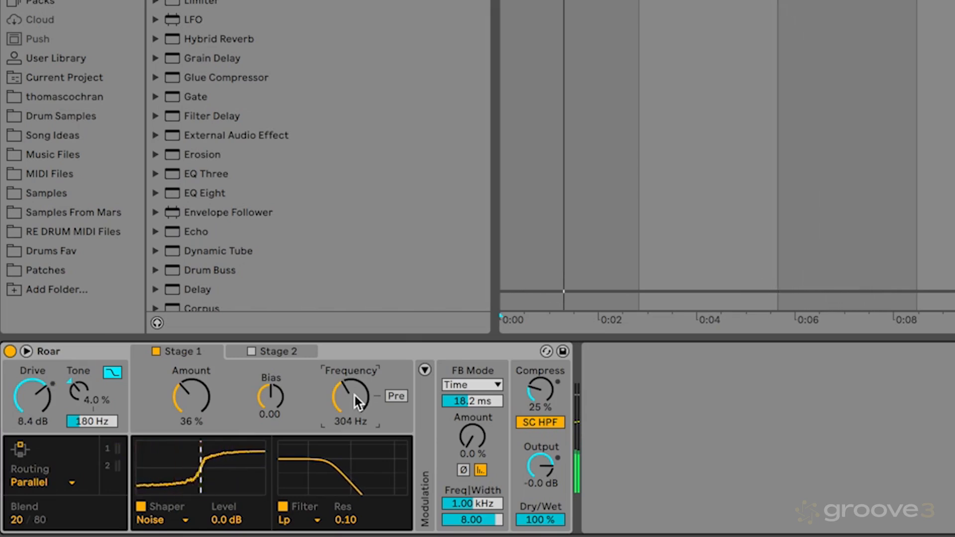
key("space")
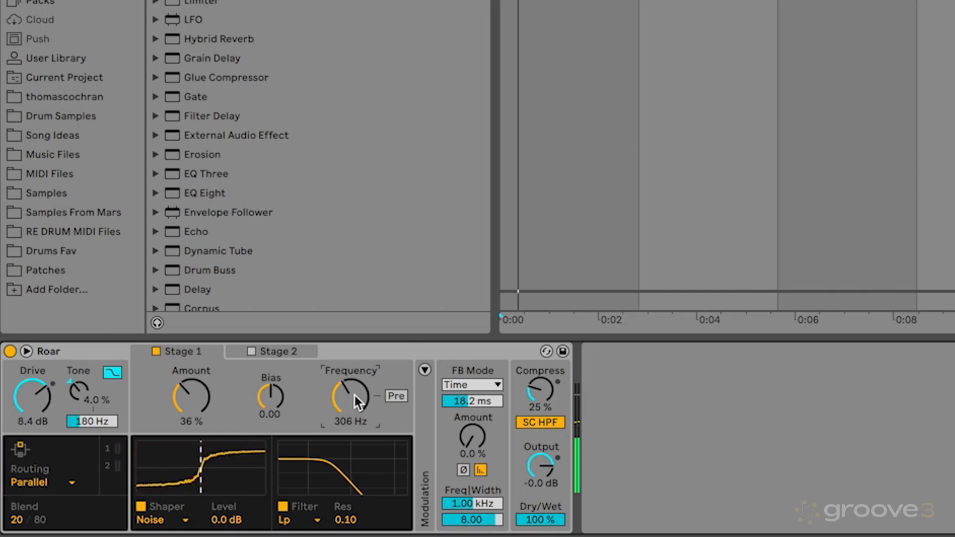
left_click_drag(354, 395, 354, 396)
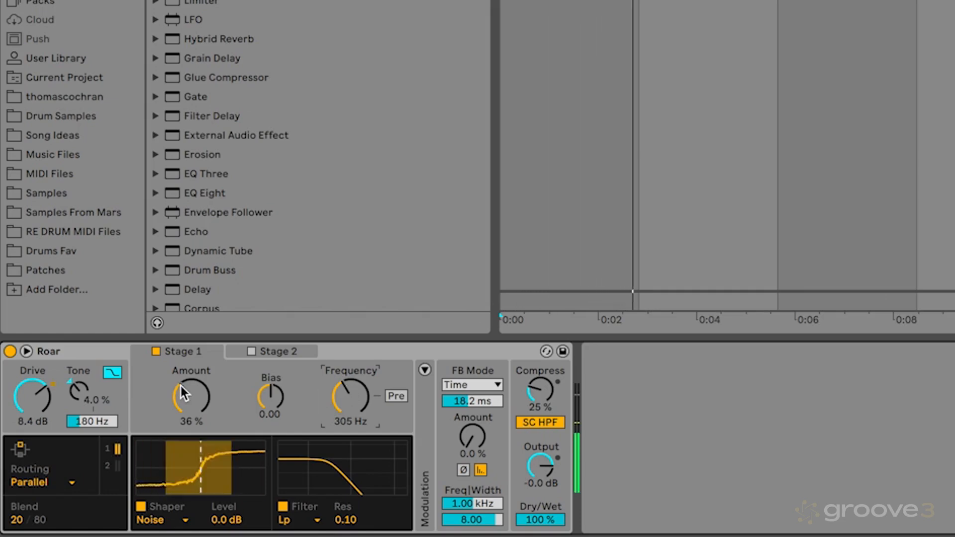
Step: Turn on Roar's Stage 2 alongside Stage 1 and show the Stage 2 settings
left_click(284, 351)
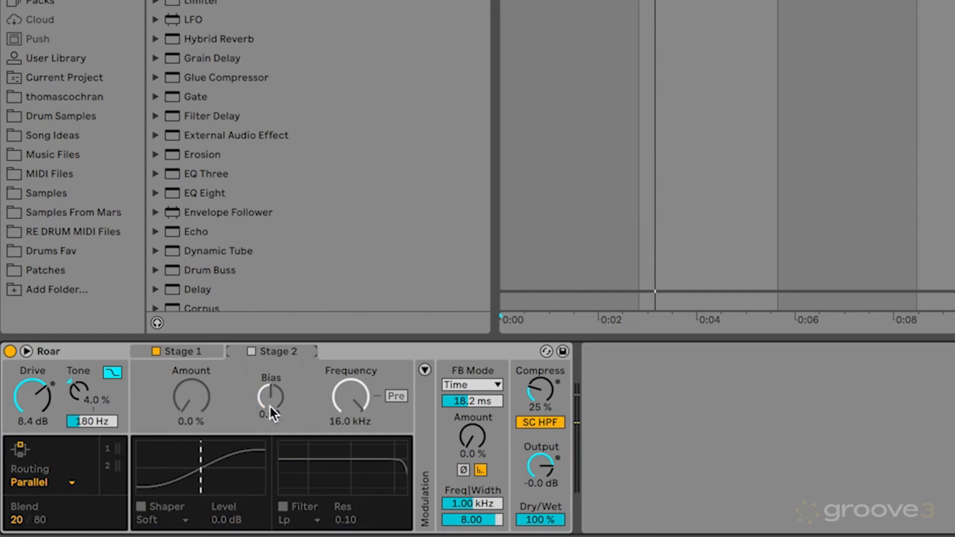
left_click(251, 352)
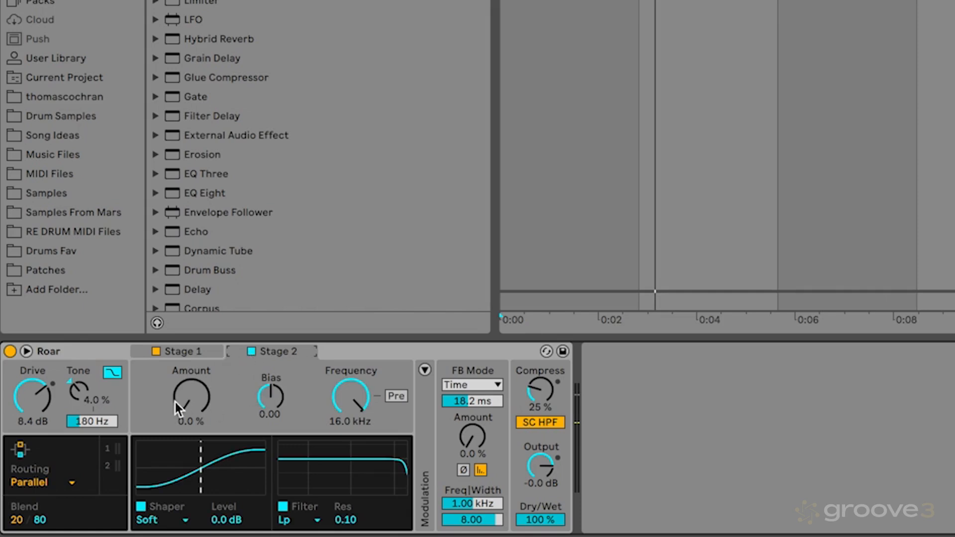
left_click(196, 351)
left_click(267, 350)
Step: Play the drum loop through both stages and compare it with Roar bypassed and active
key("space")
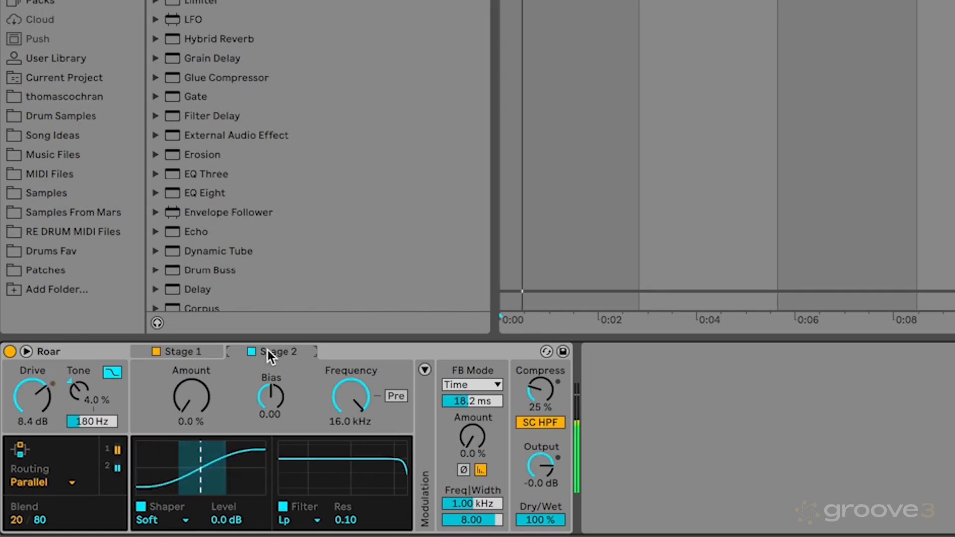
key("space")
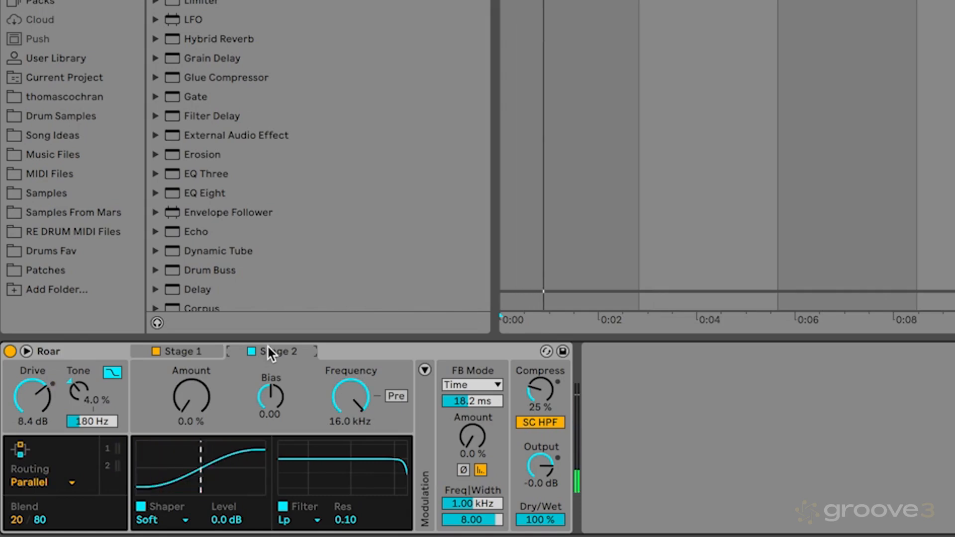
key("space")
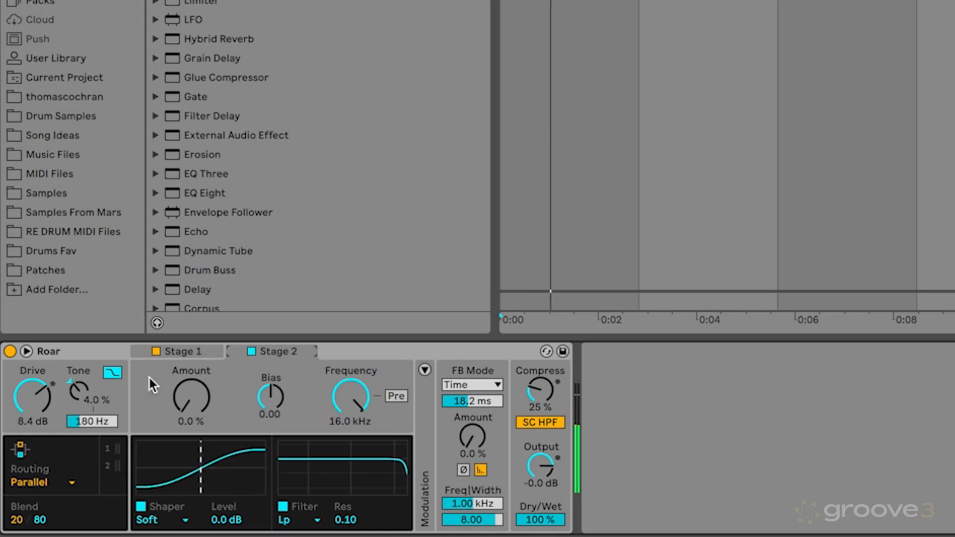
left_click(9, 351)
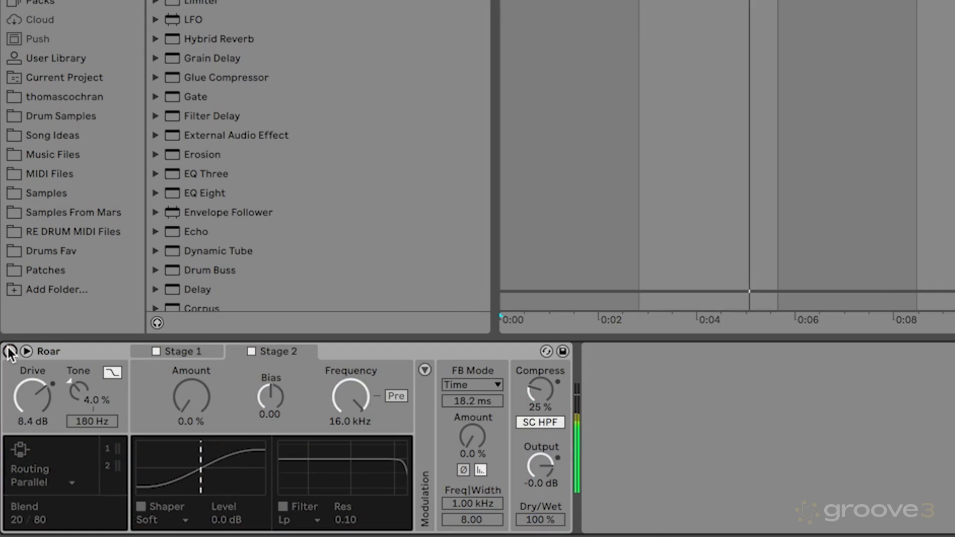
left_click(10, 351)
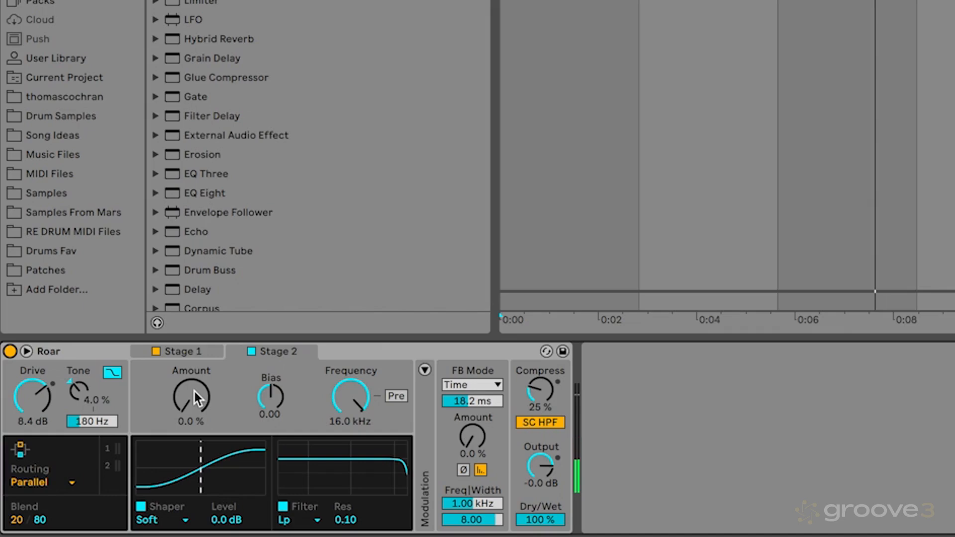
Step: Set Stage 2's Amount to 12 % with its soft shaper kept, and play the drums with Stage 1 turned off
left_click(177, 517)
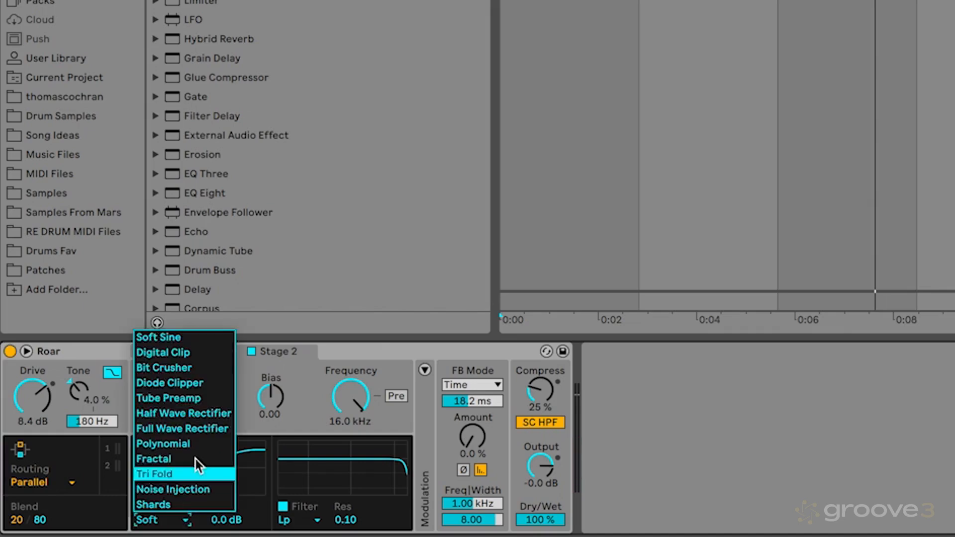
left_click(305, 423)
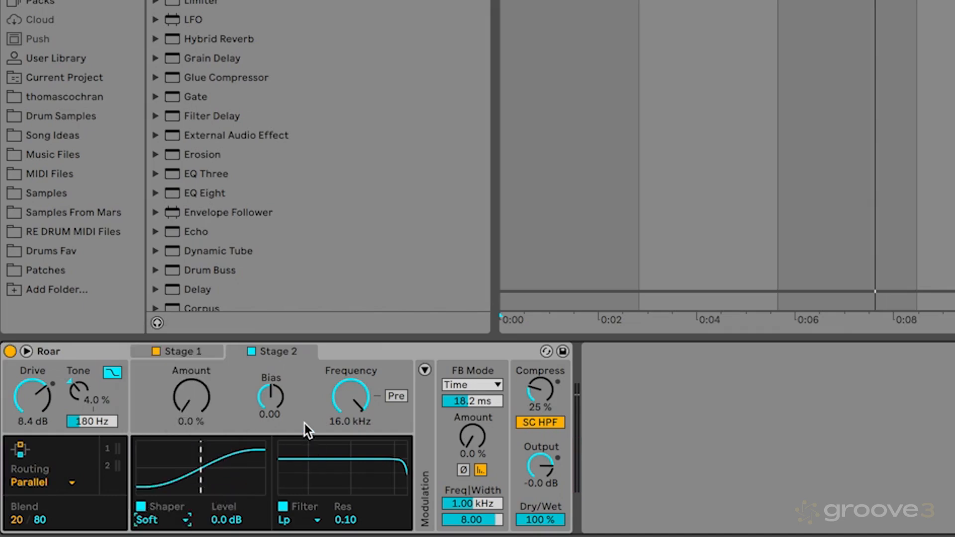
left_click_drag(185, 383, 194, 399)
left_click(155, 351)
key("space")
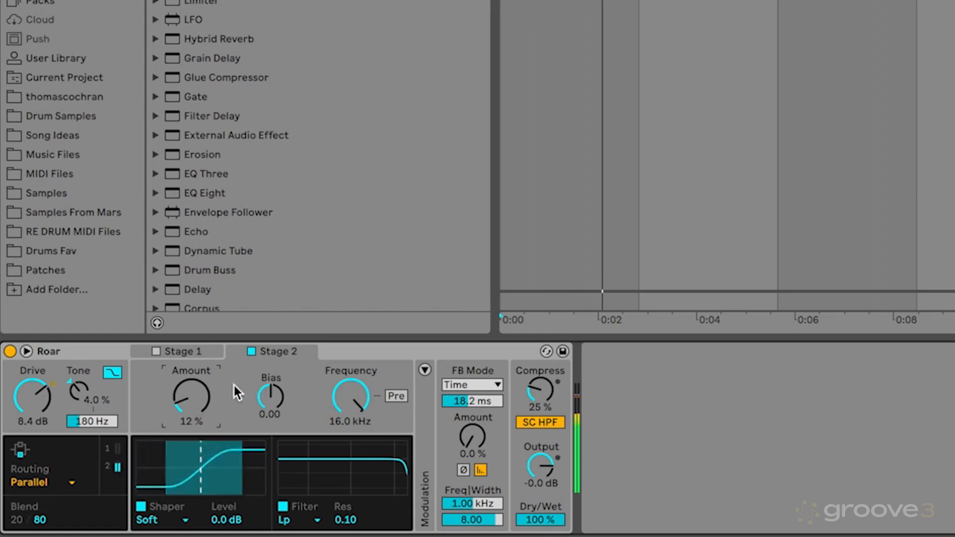
Step: Turn Stage 1 back on and compare the playing drums with and without it, leaving both stages active
left_click(157, 351)
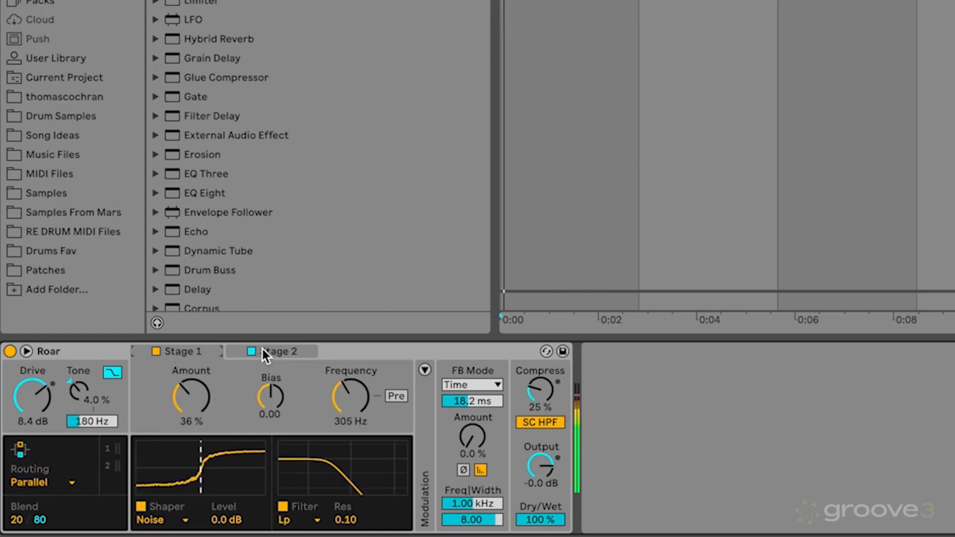
left_click(282, 350)
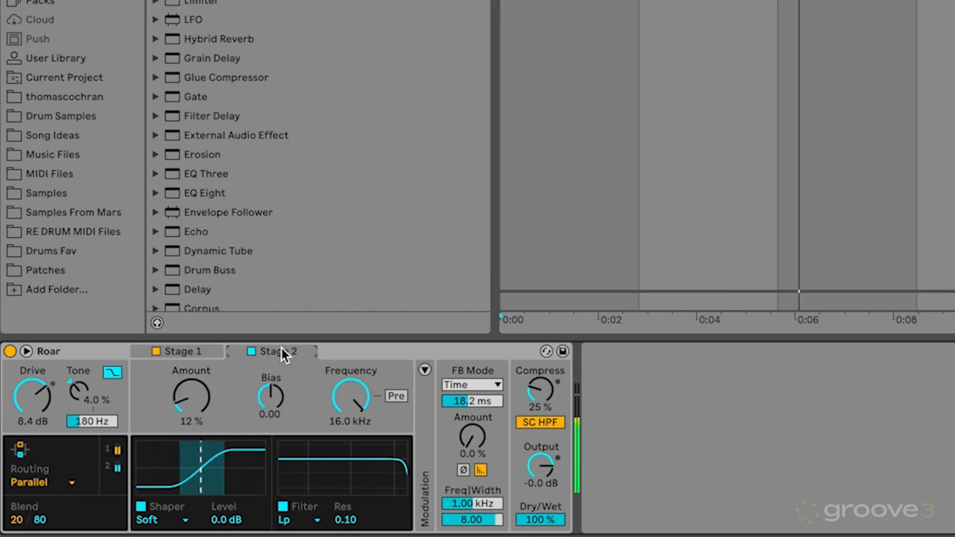
left_click(155, 351)
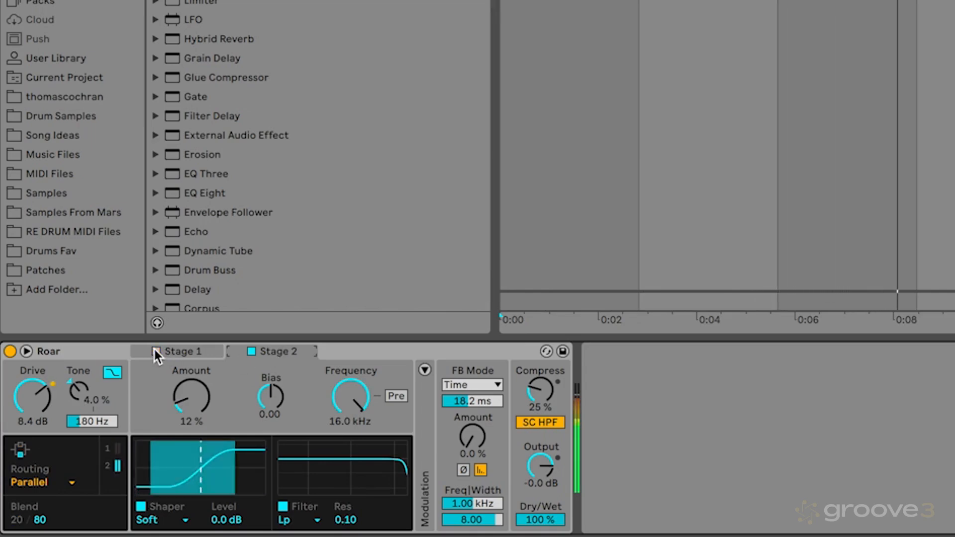
left_click(154, 350)
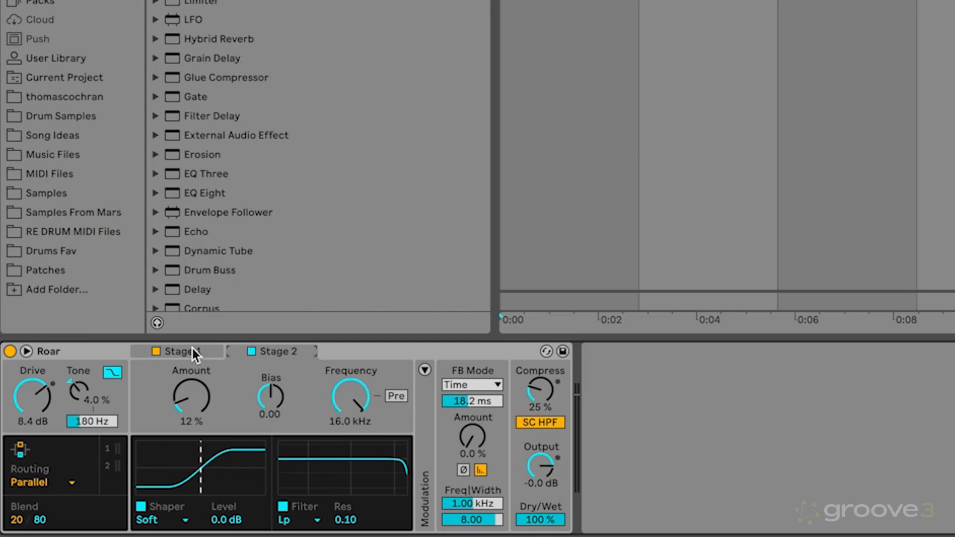
key("space")
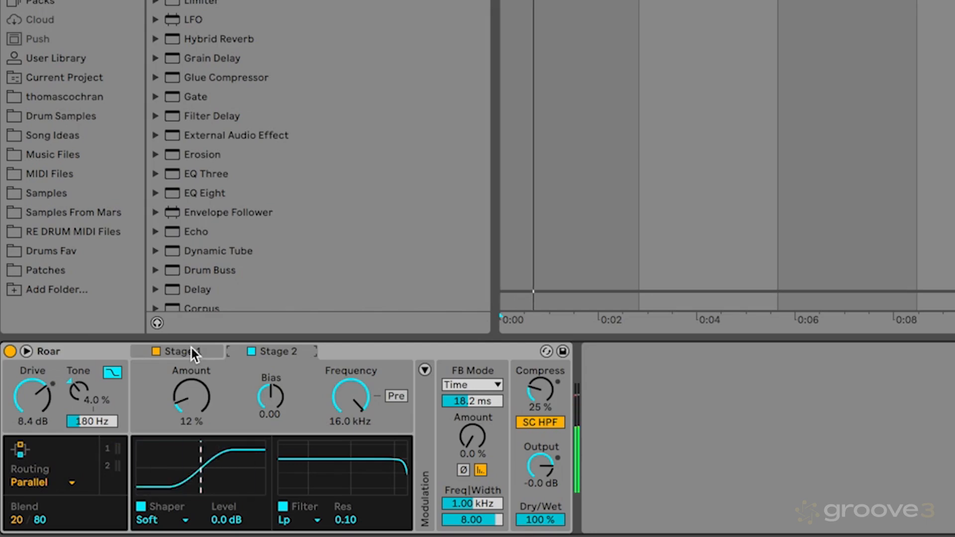
left_click(156, 351)
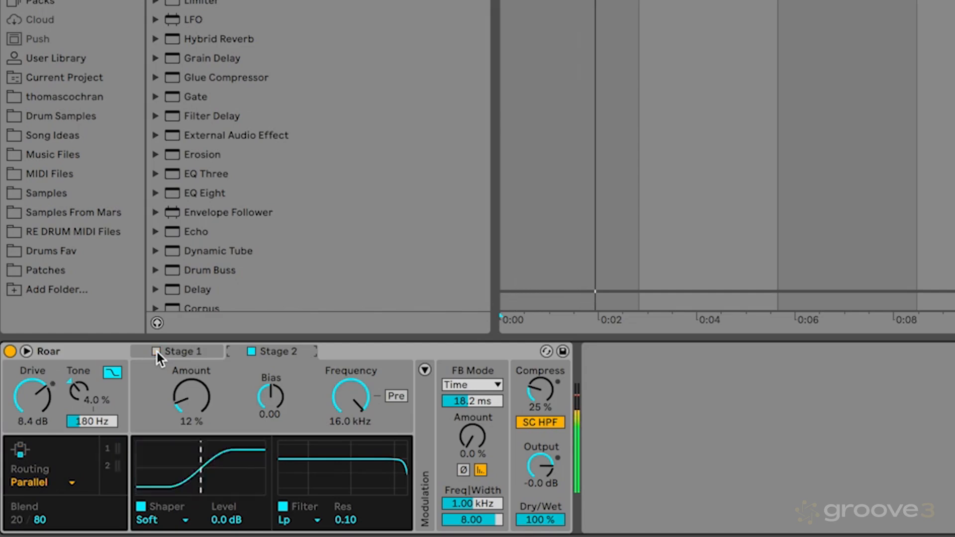
left_click(156, 351)
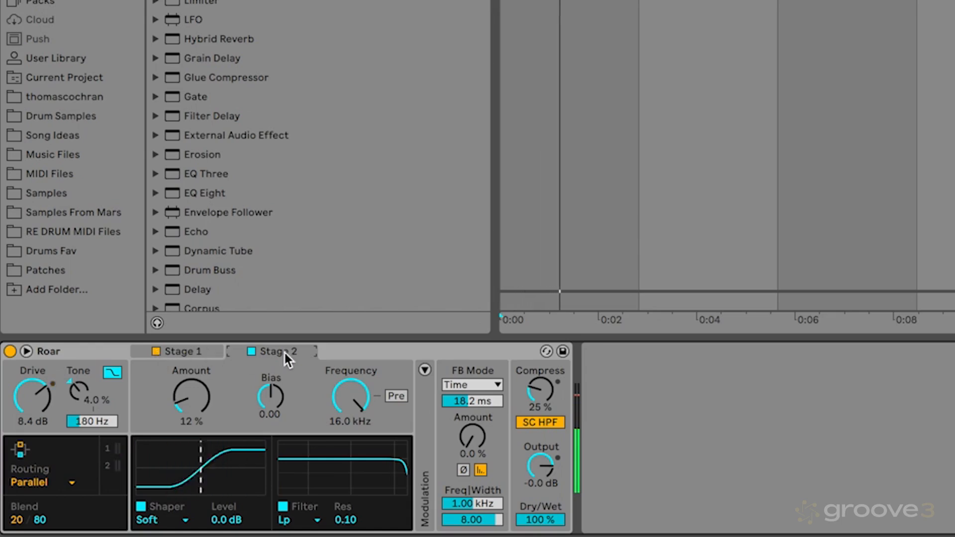
key("space")
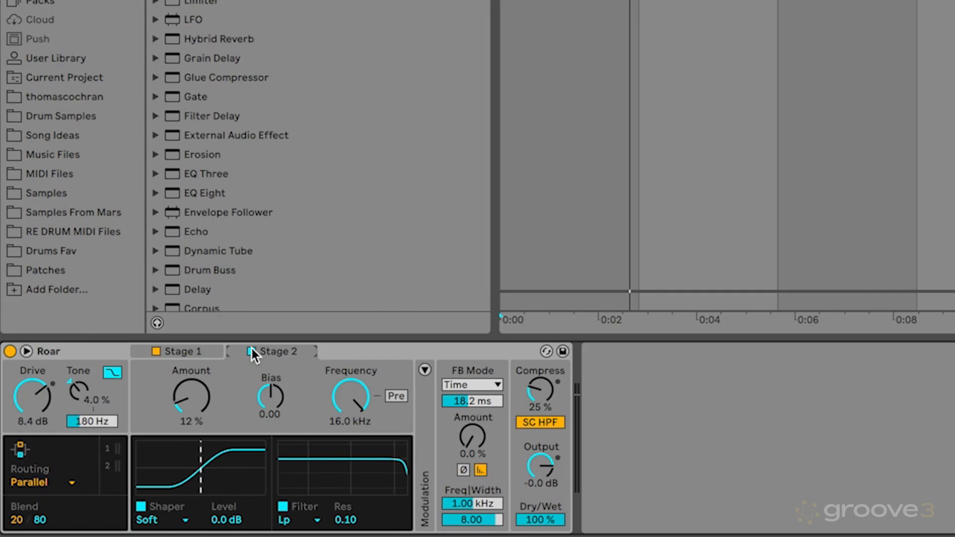
Step: Show Roar's modulation section, examine the stages and modulation matrix in the expanded view, and return to the compact view
left_click(424, 370)
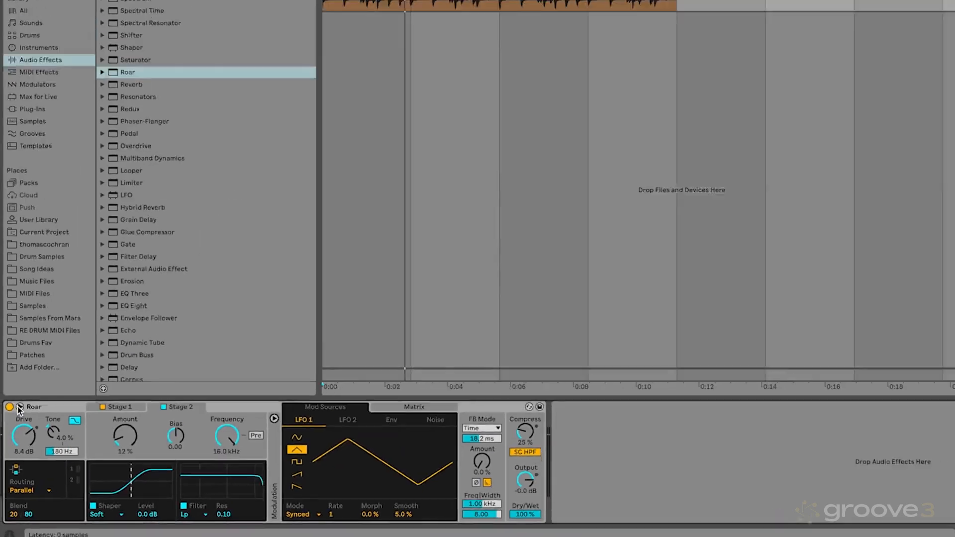
left_click(26, 351)
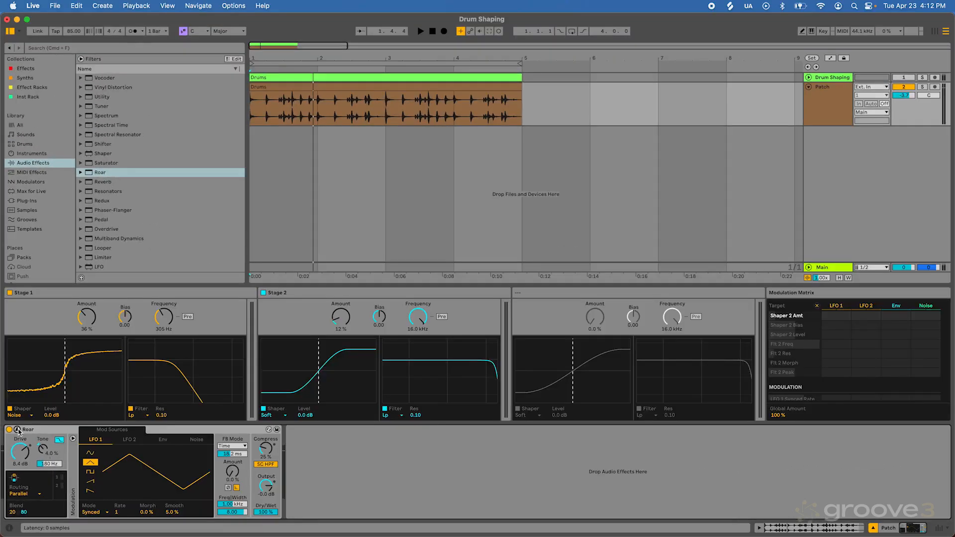
left_click(17, 430)
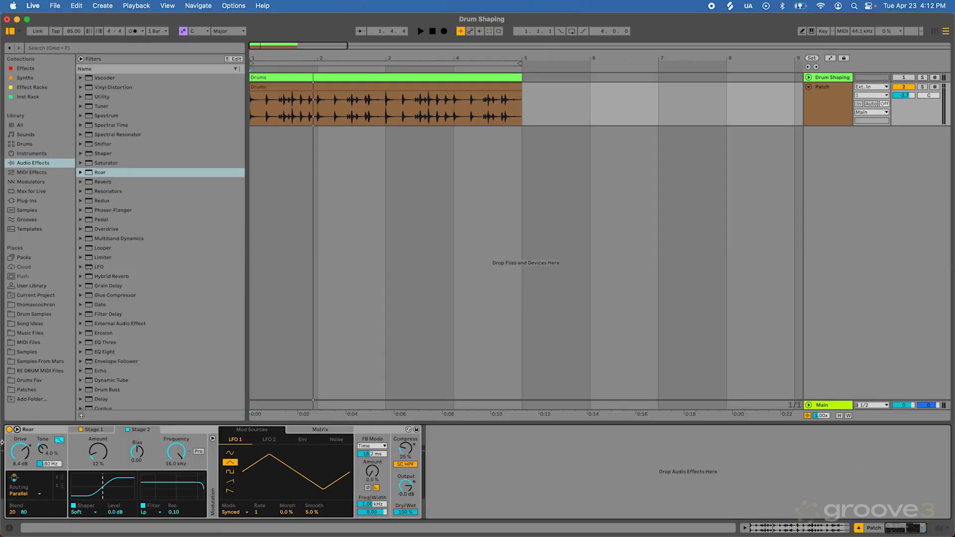
left_click(17, 429)
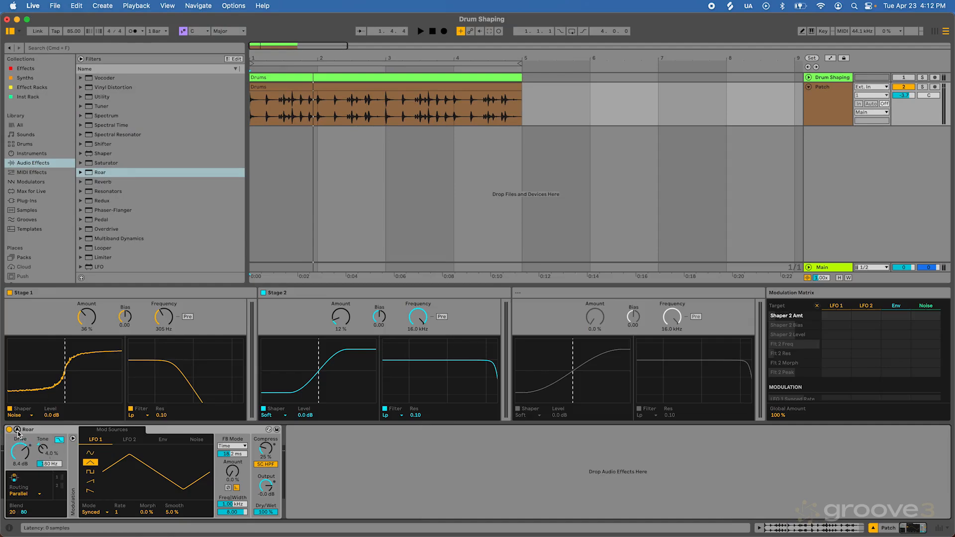
left_click(17, 430)
left_click(17, 430)
mouse_move(252, 283)
left_mouse_down()
mouse_move(251, 202)
mouse_move(252, 278)
left_mouse_up()
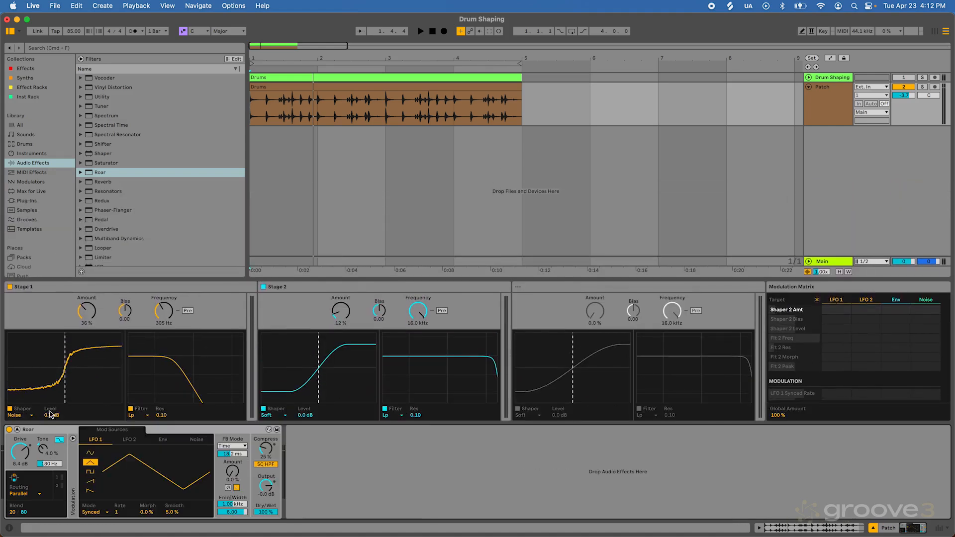
left_click(18, 430)
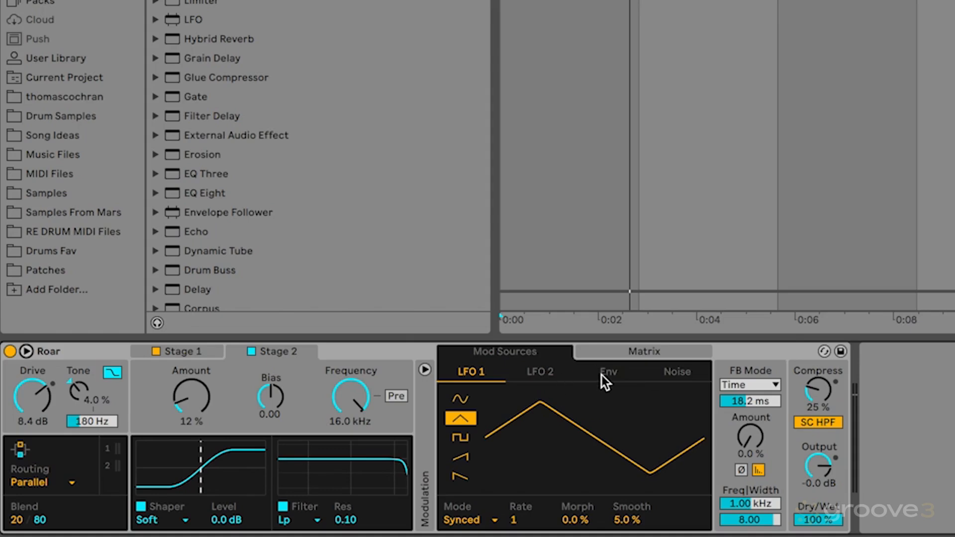
Step: Look through the envelope and noise settings among Roar's modulation sources
left_click(604, 373)
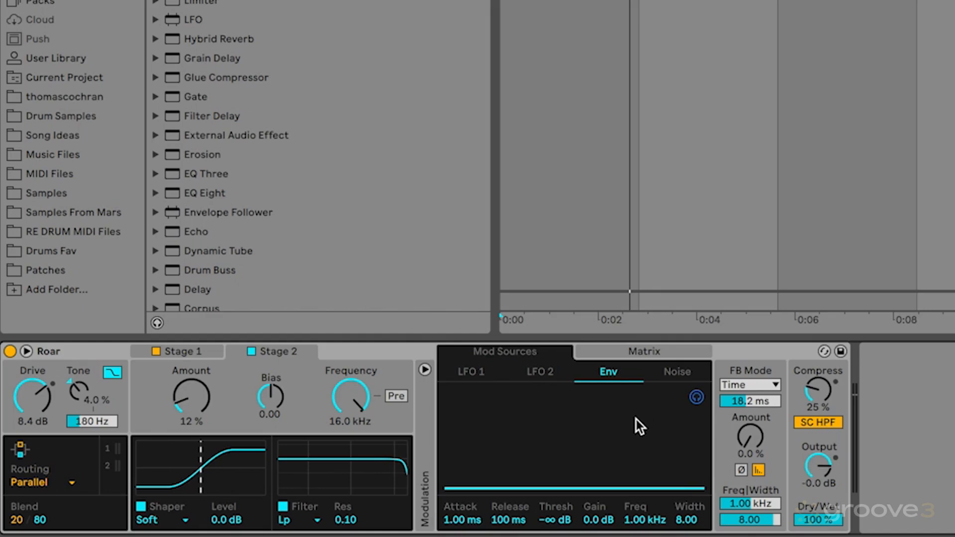
left_click(691, 371)
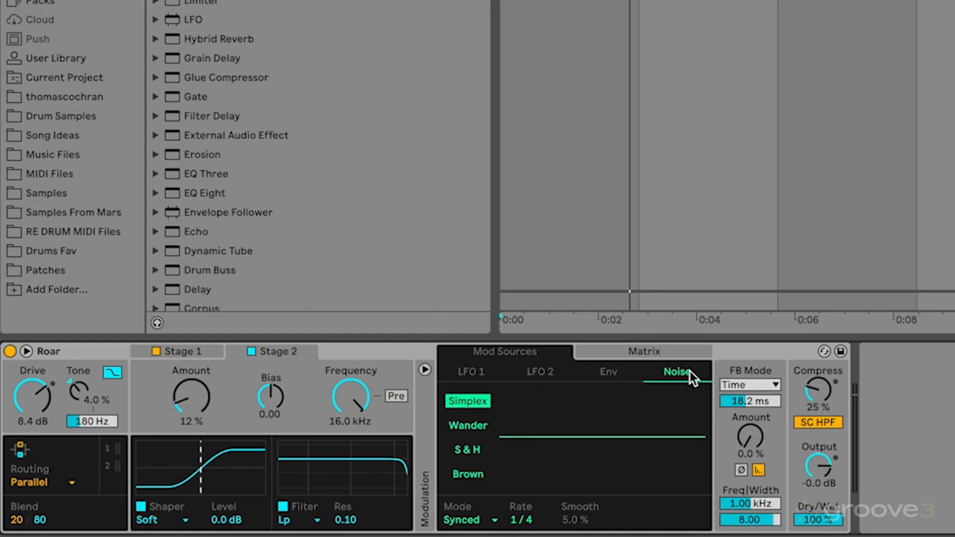
Step: Show the envelope modulation source and play the drums to watch how it follows the hits
left_click(615, 373)
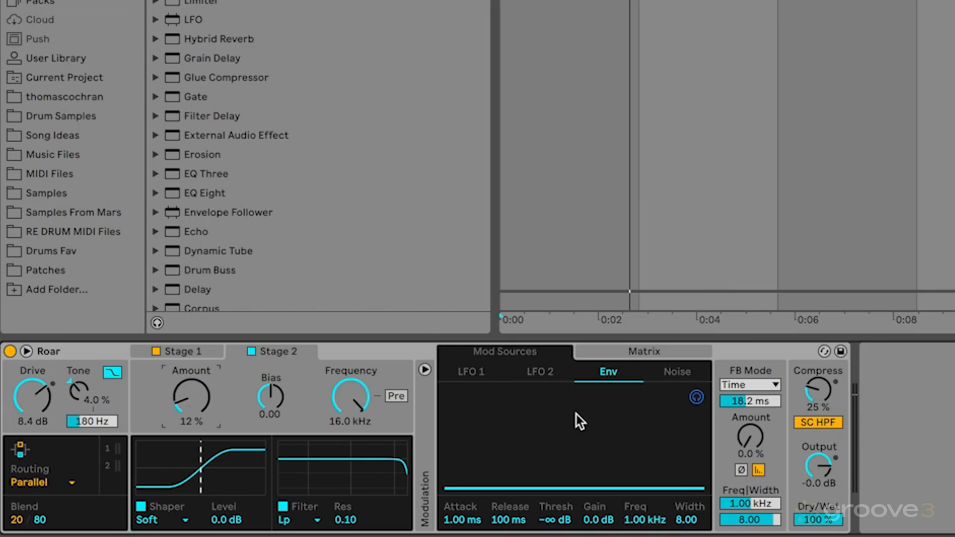
key("space")
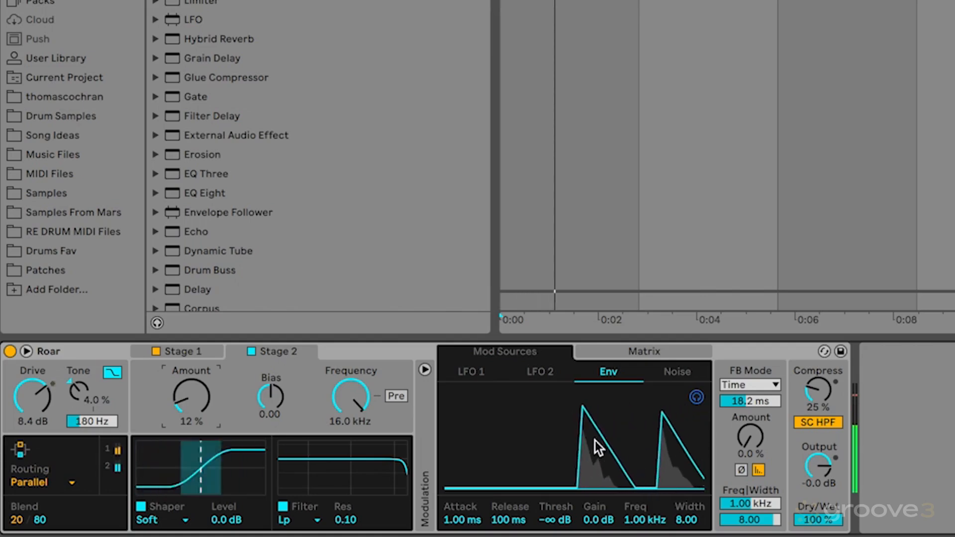
key("space")
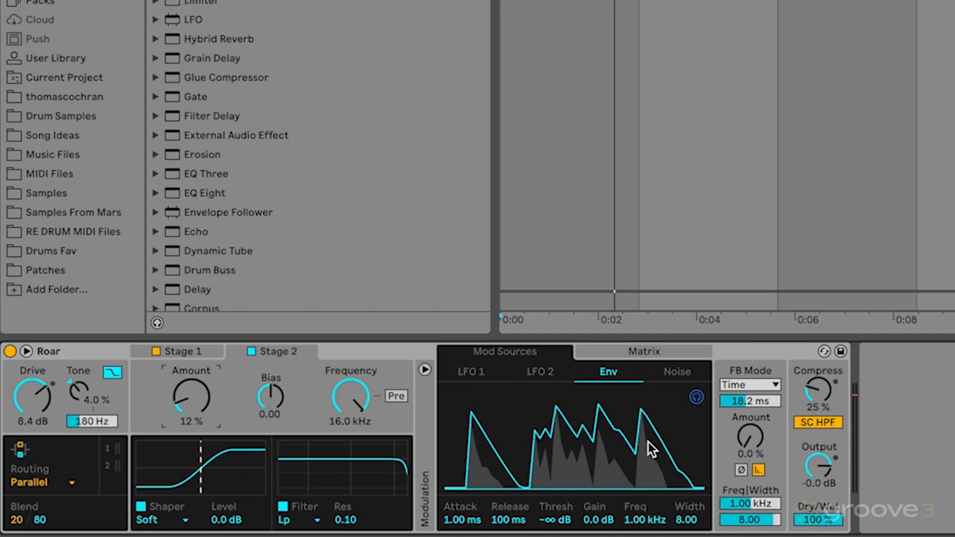
Step: Raise Drive to 8.8 dB, set its envelope modulation to -100 in the matrix, and play the drums while checking the envelope source
left_click(623, 354)
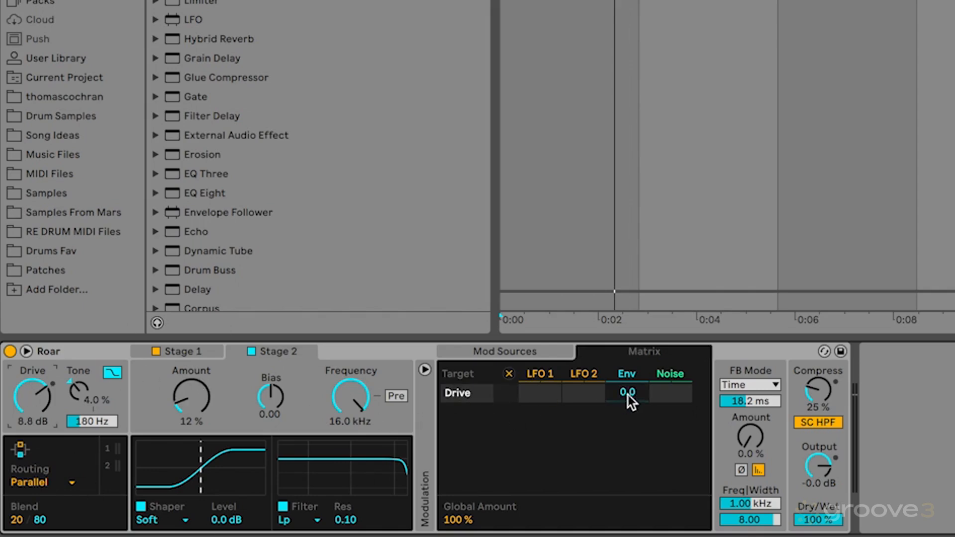
left_click_drag(627, 392, 627, 448)
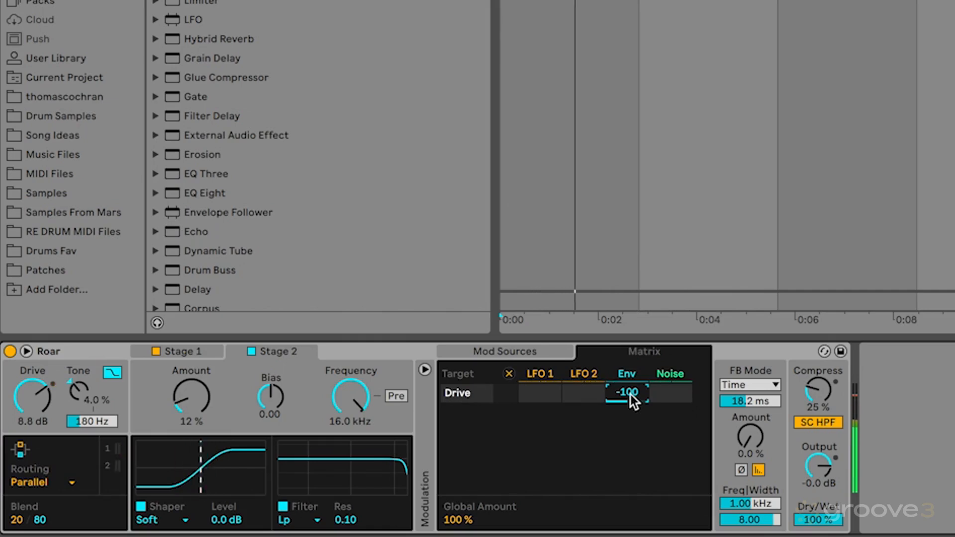
key("space")
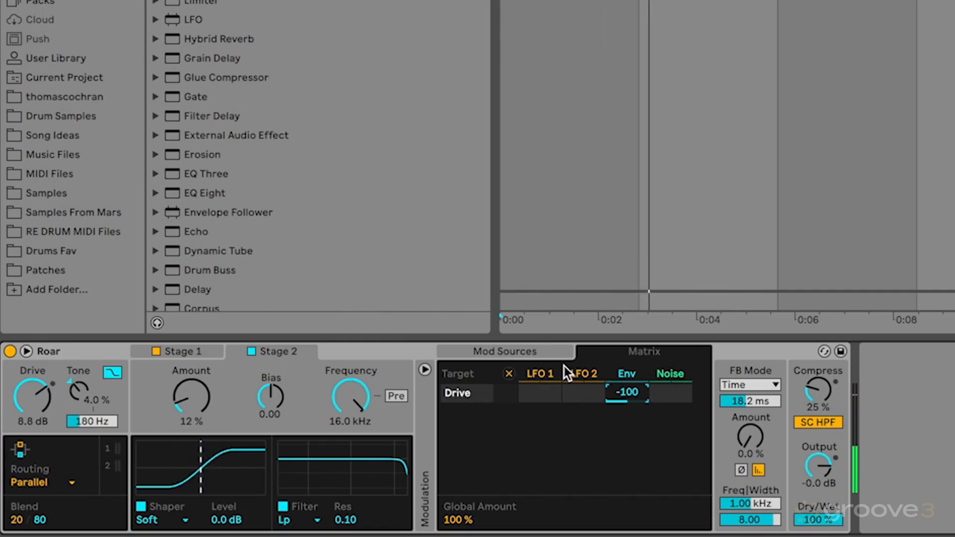
left_click(519, 353)
key("space")
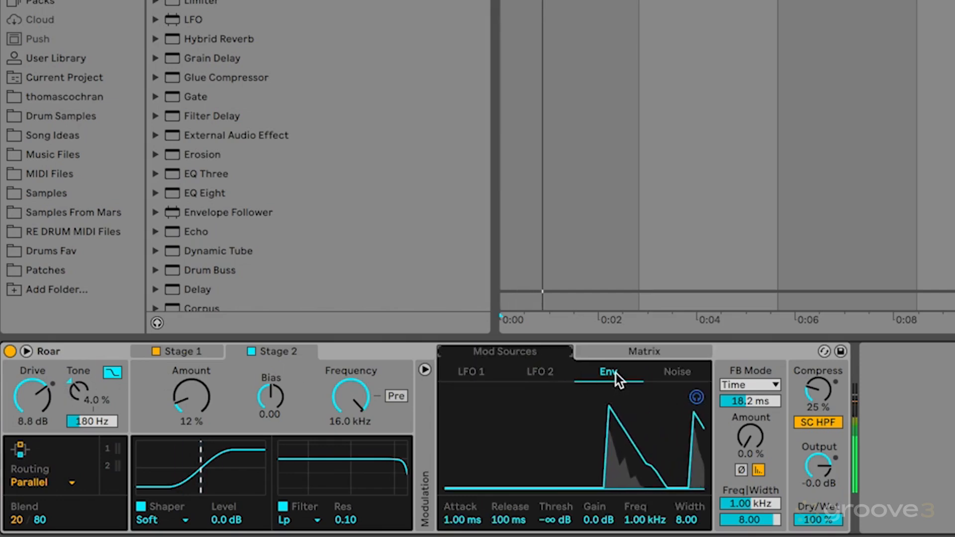
Step: Set the envelope's modulation of Drive to -38 in the matrix and audition the drums
left_click(646, 354)
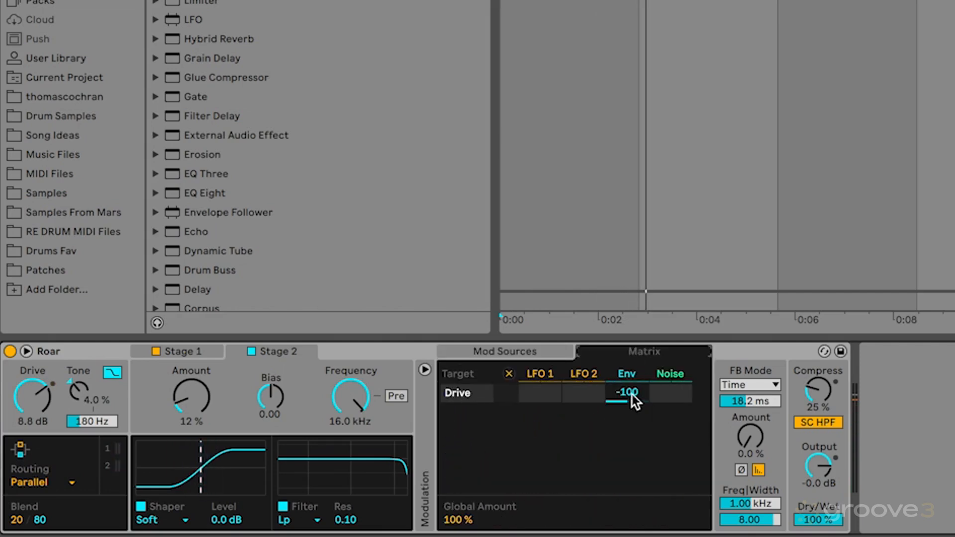
left_click_drag(631, 395, 632, 364)
key("space")
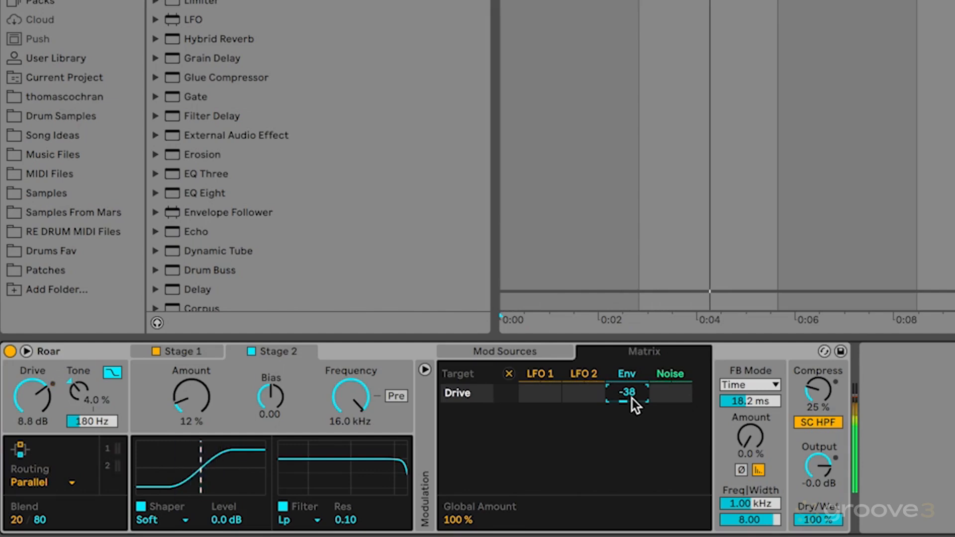
key("space")
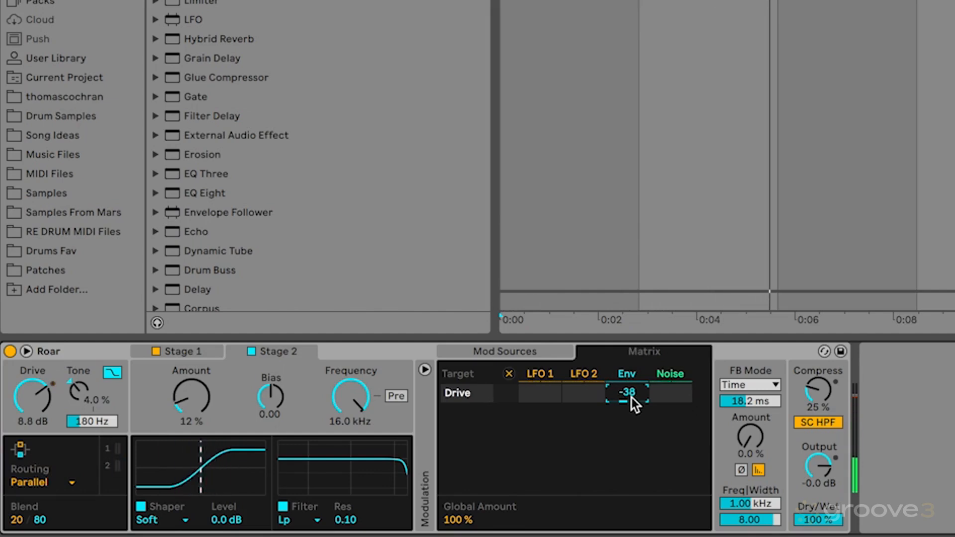
Step: Add Stage 2's shaper Amount to the modulation matrix and set its envelope modulation to 4.7 while the drums play
left_click(195, 401)
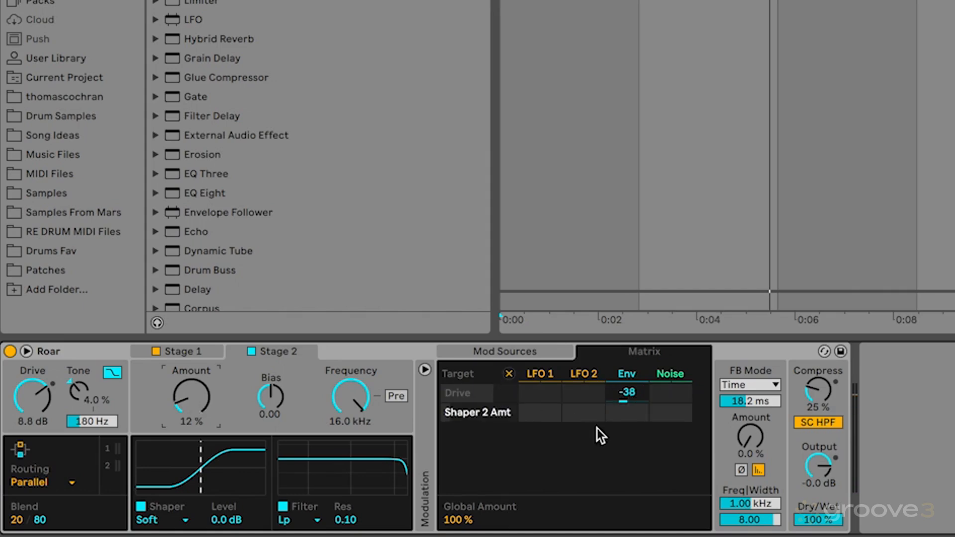
left_click(620, 415)
mouse_move(618, 416)
left_mouse_down()
mouse_move(618, 362)
mouse_move(618, 462)
mouse_move(618, 405)
mouse_move(618, 418)
left_mouse_up()
key("space")
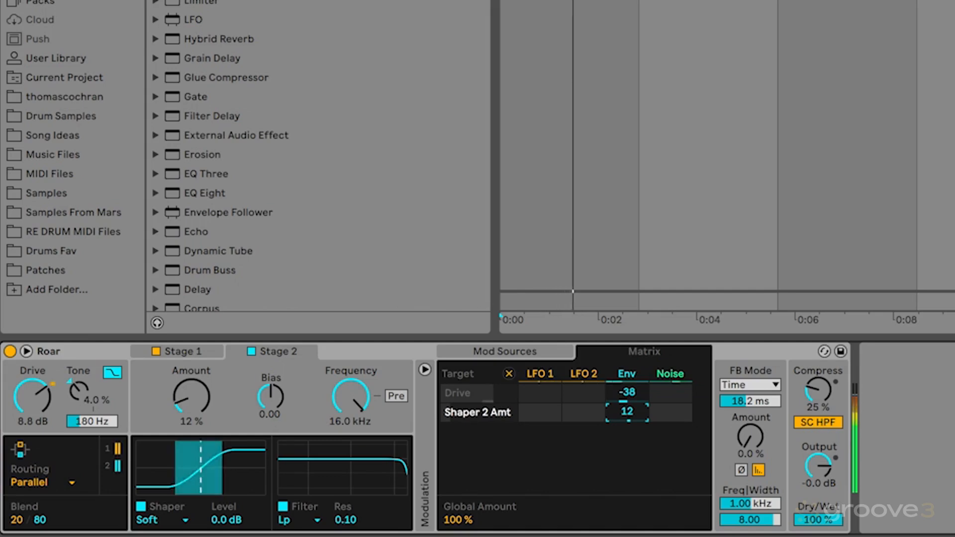
double_click(619, 418)
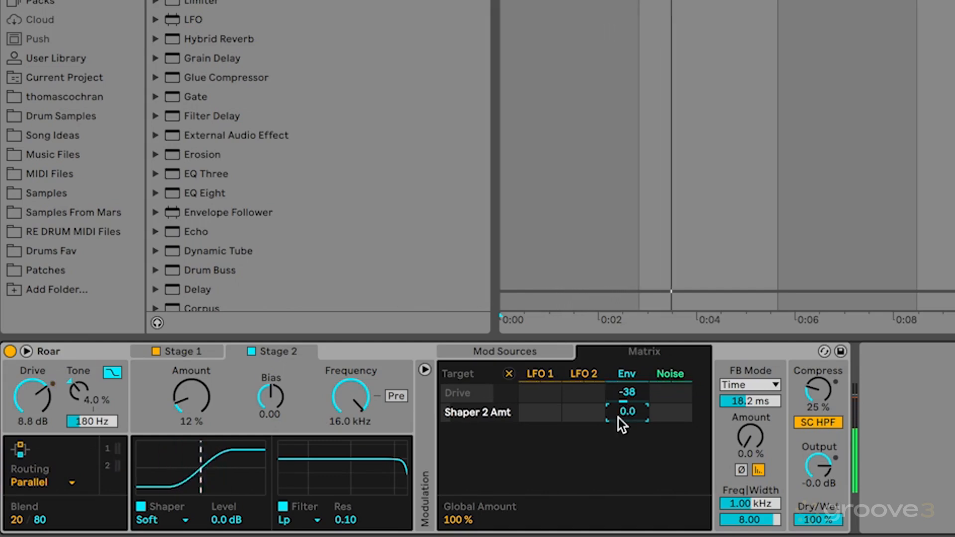
left_click_drag(619, 418, 619, 418)
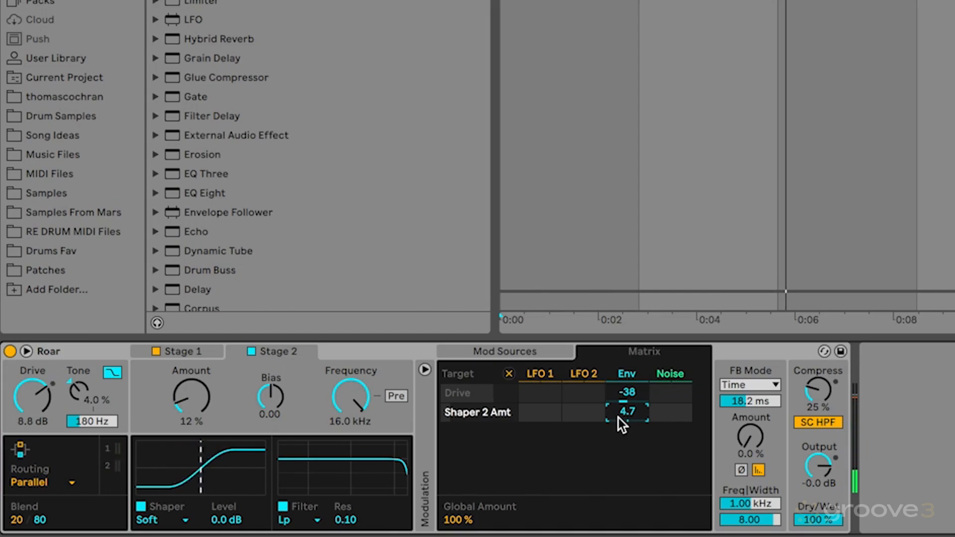
Step: Add Stage 1's shaper Amount to the matrix with envelope modulation at 100, comparing it against 0 while the drums play
left_click(186, 352)
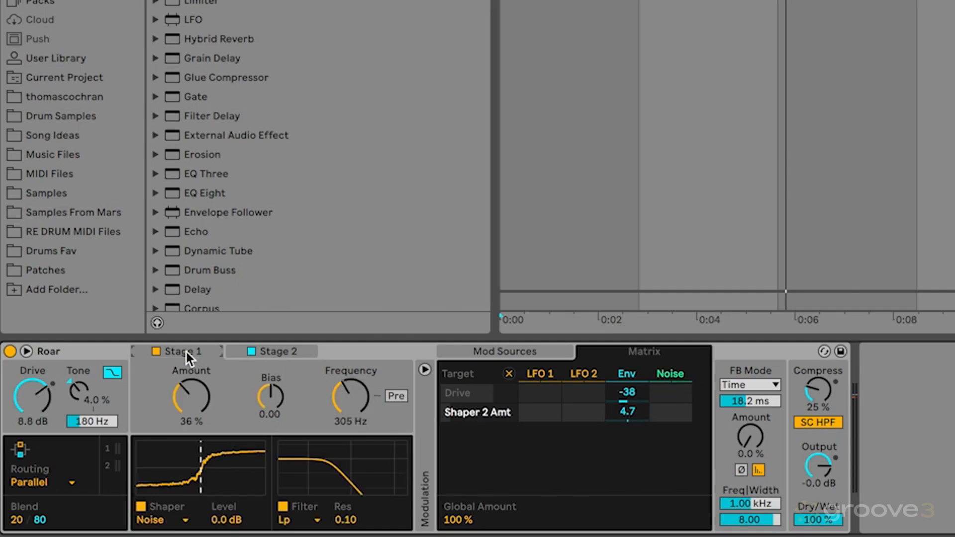
left_click(188, 394)
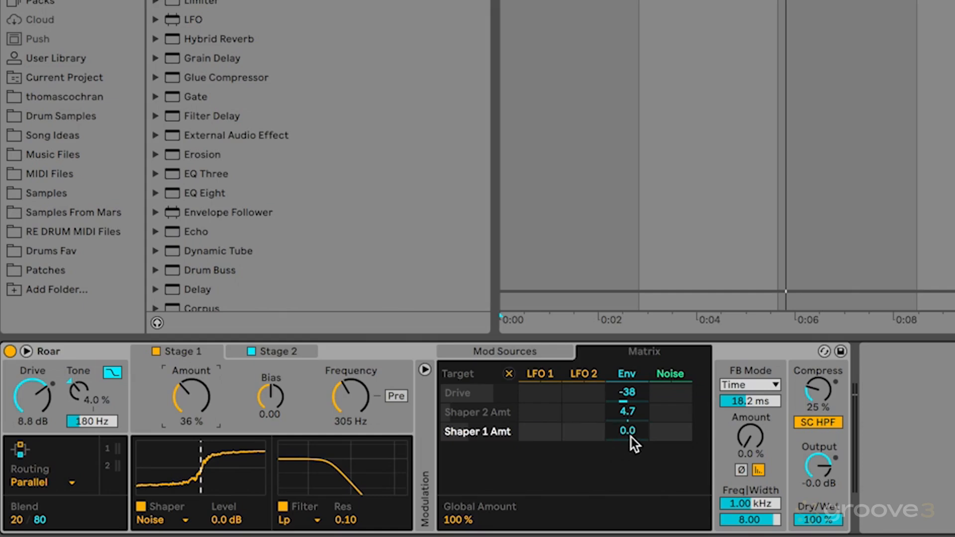
left_click_drag(630, 437, 630, 356)
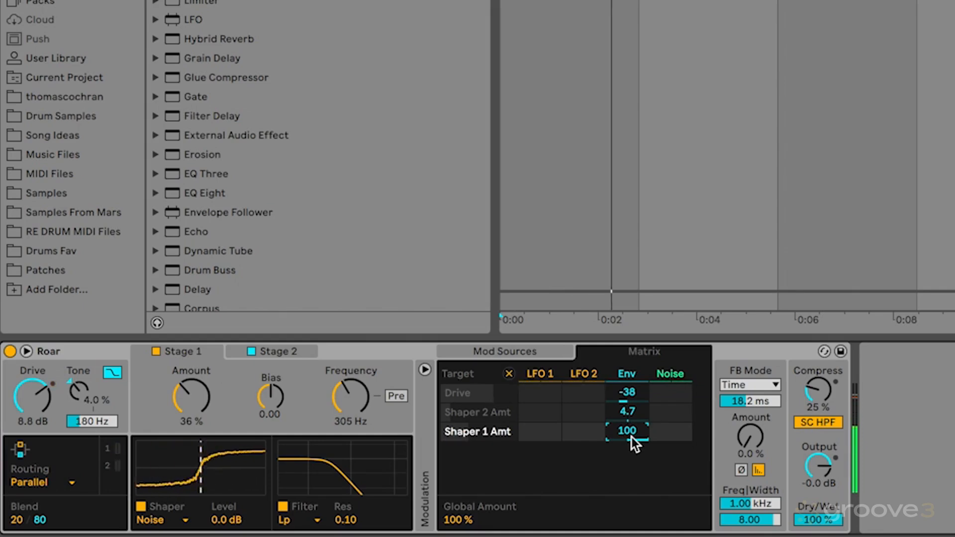
left_click_drag(632, 437, 631, 518)
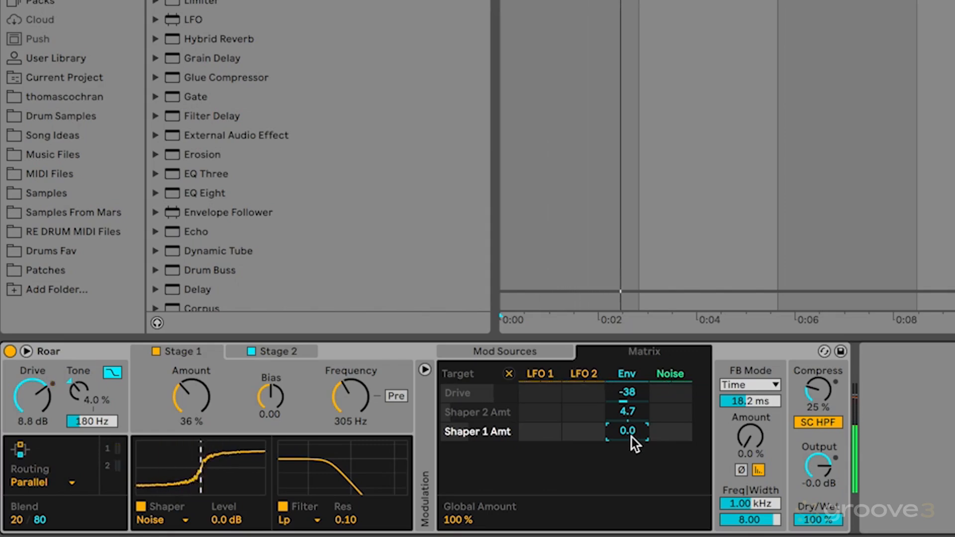
key("super+z")
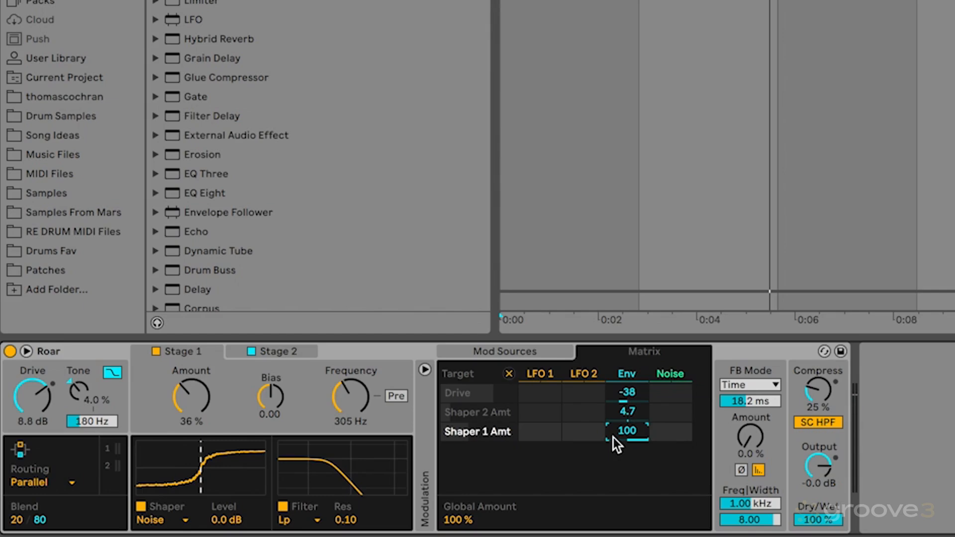
key("space")
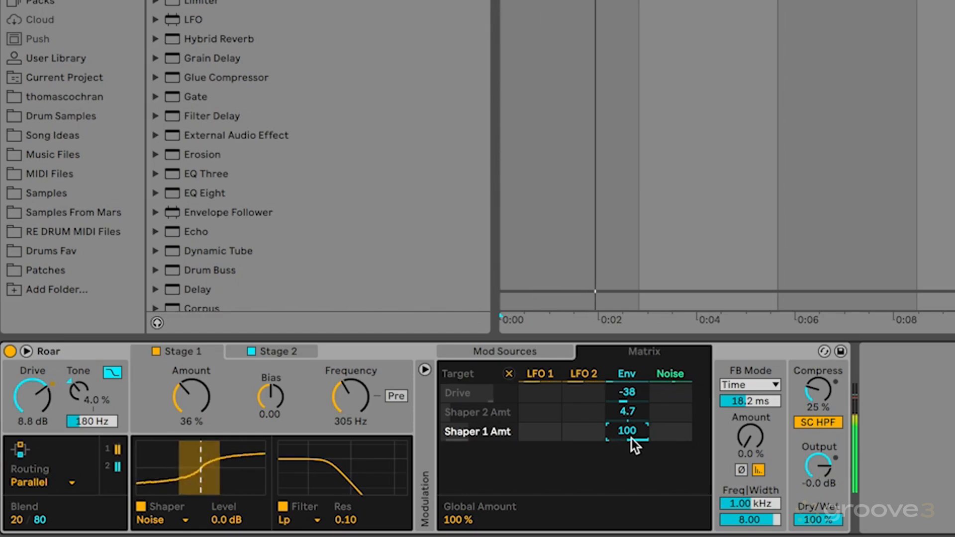
key("Delete")
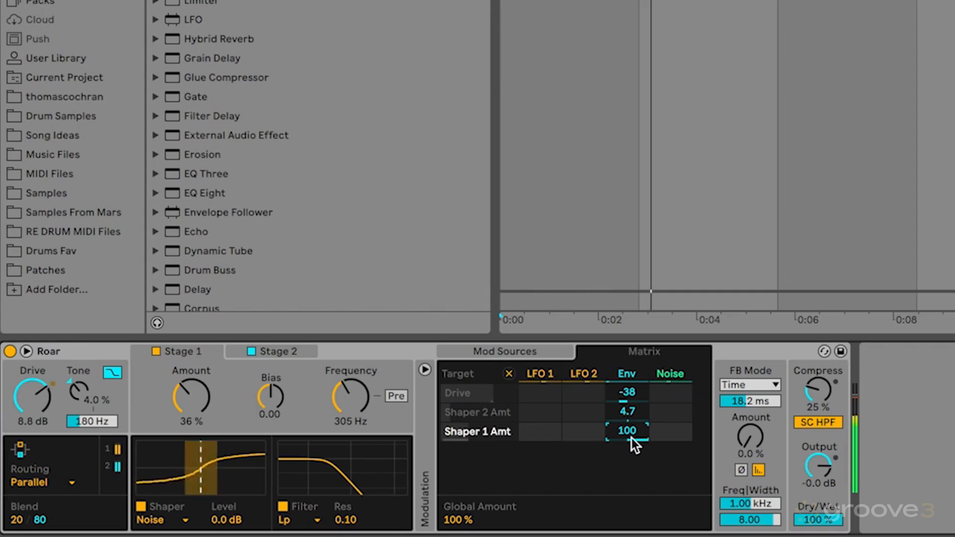
Step: Set the envelope source's Release to 10.0 ms and its Width to 0.50
left_click(536, 350)
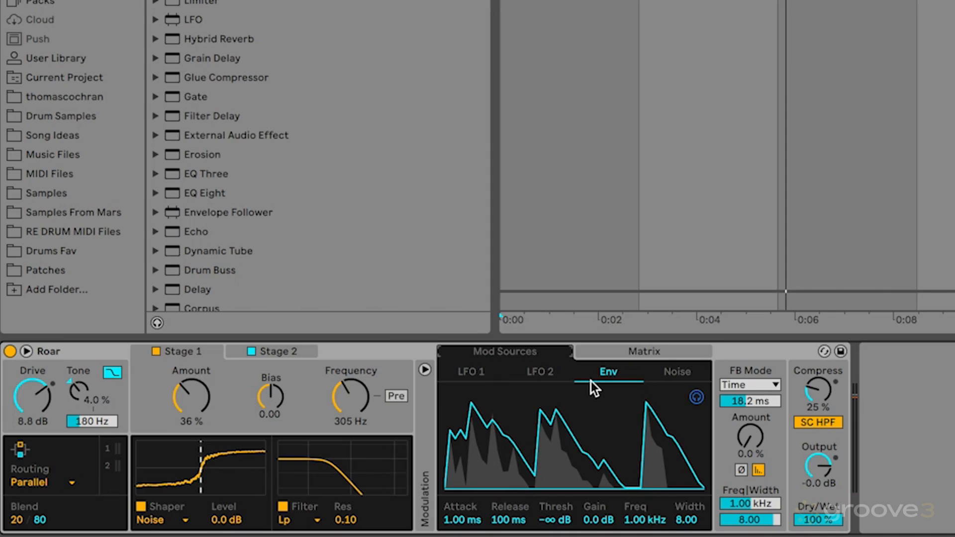
mouse_move(502, 520)
left_mouse_down()
mouse_move(502, 534)
mouse_move(496, 529)
left_mouse_up()
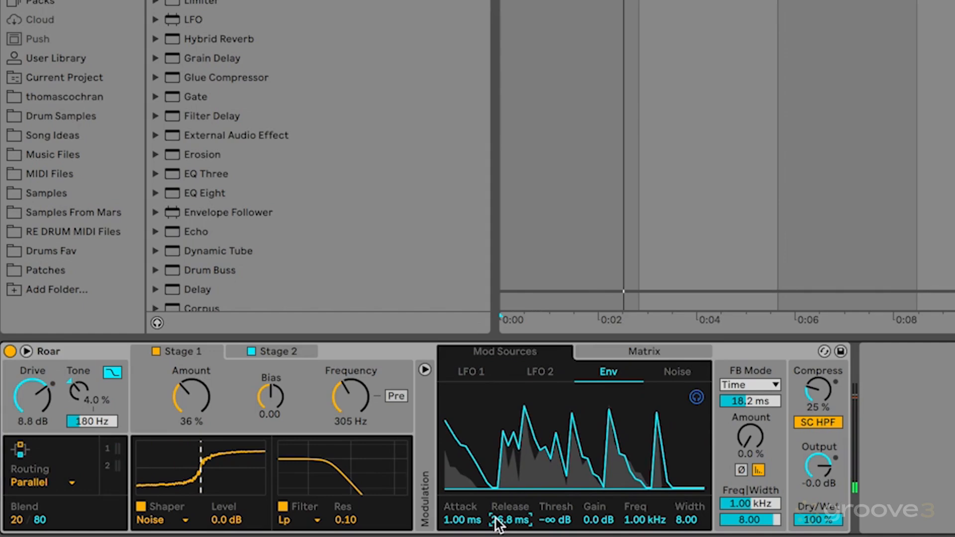
left_click_drag(498, 529, 499, 536)
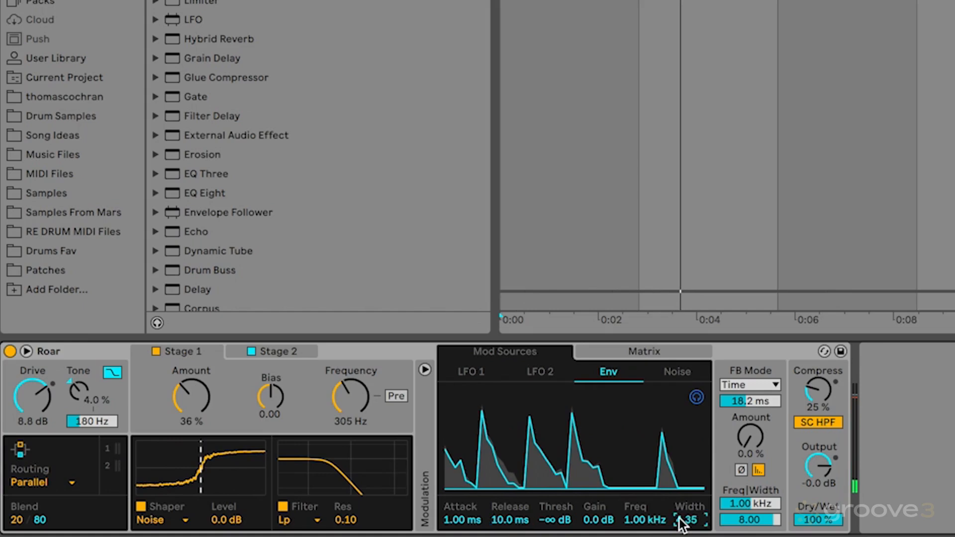
left_click_drag(680, 517, 679, 529)
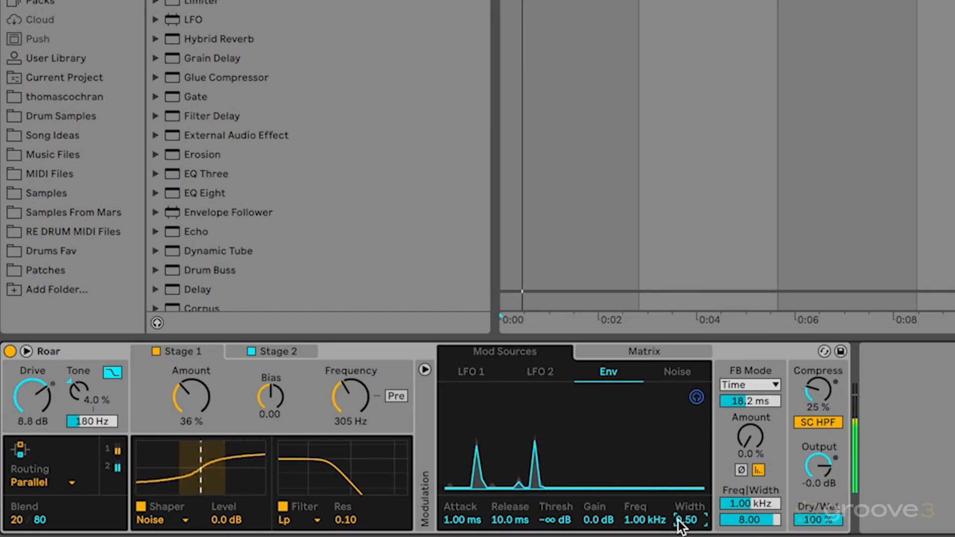
Step: Set Compress to 17 % and the envelope's modulation of Stage 2's shaper Amount to 3.1, keeping Stage 1's at 100
left_click(818, 387)
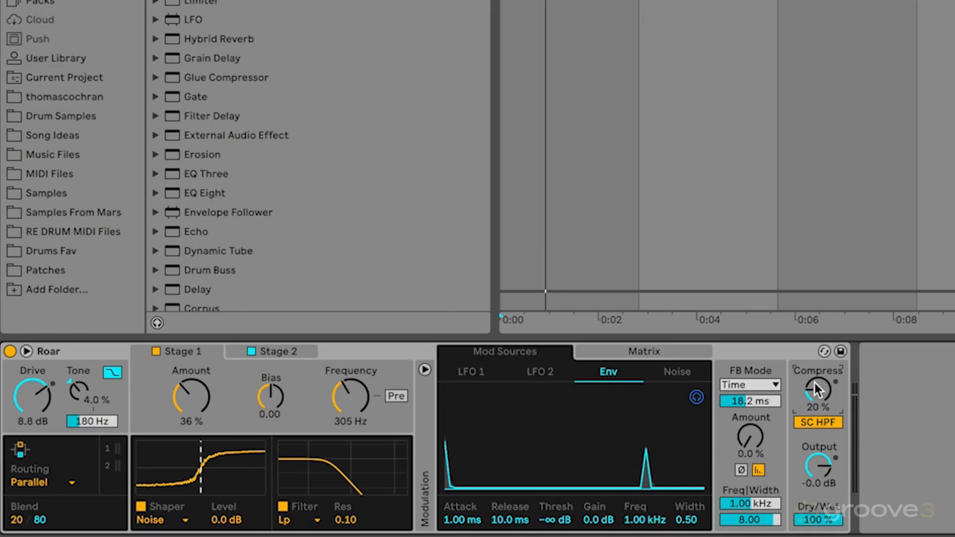
left_click_drag(809, 383, 809, 384)
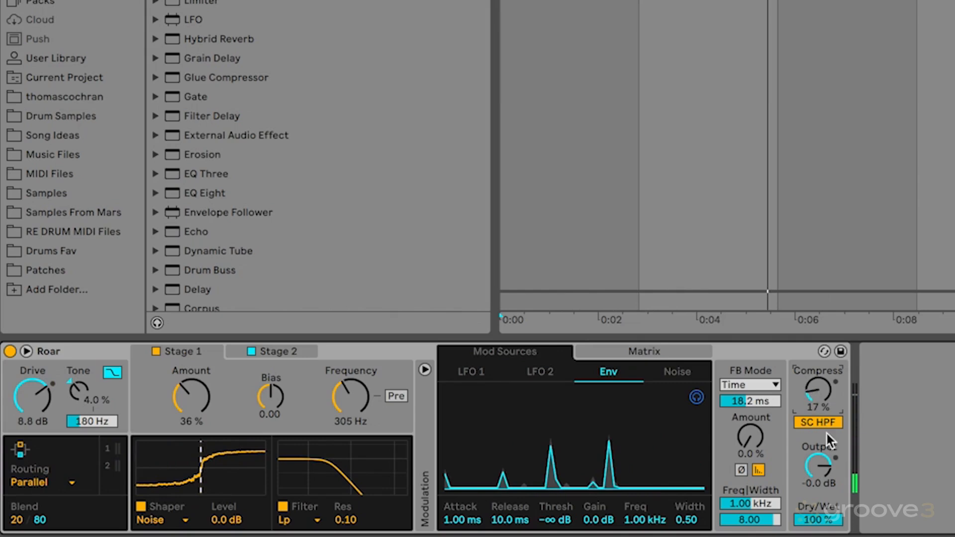
left_click(651, 352)
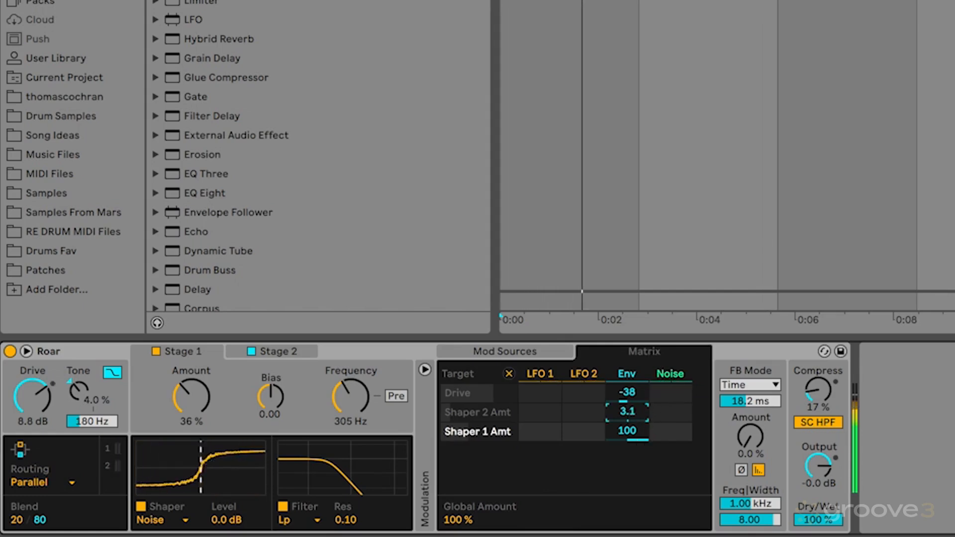
mouse_move(626, 431)
left_mouse_down()
mouse_move(627, 469)
mouse_move(631, 429)
left_mouse_up()
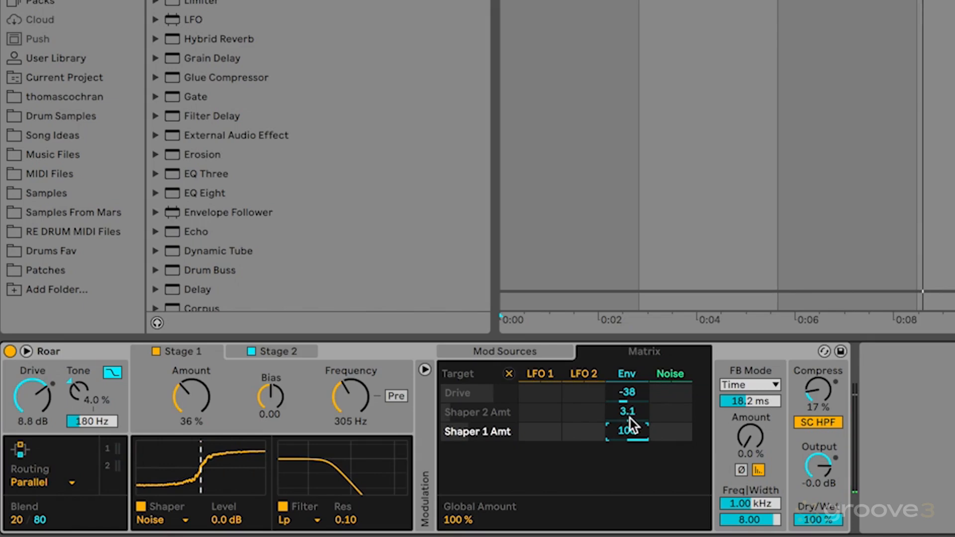
Step: Compare the playing drums with Roar bypassed and active several times, leaving the device on
left_click(9, 351)
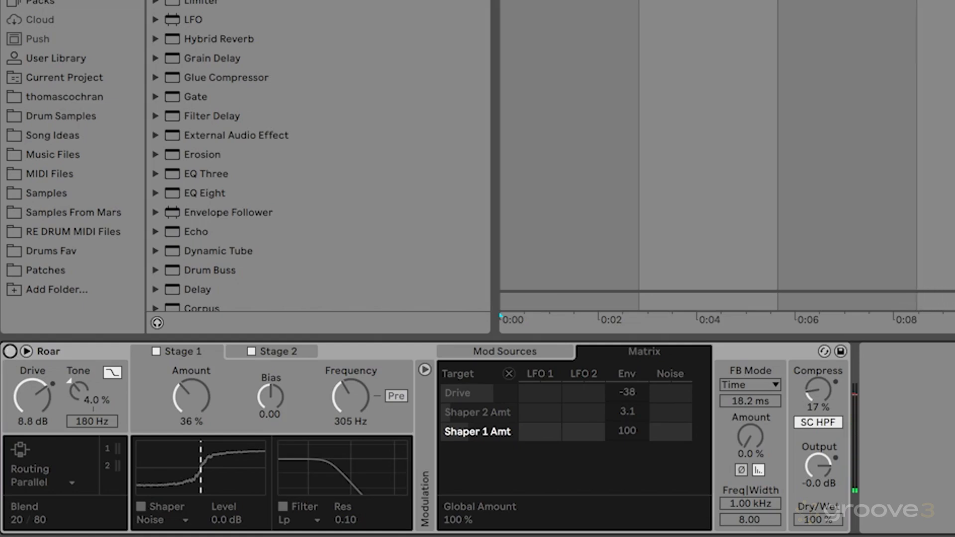
left_click(10, 351)
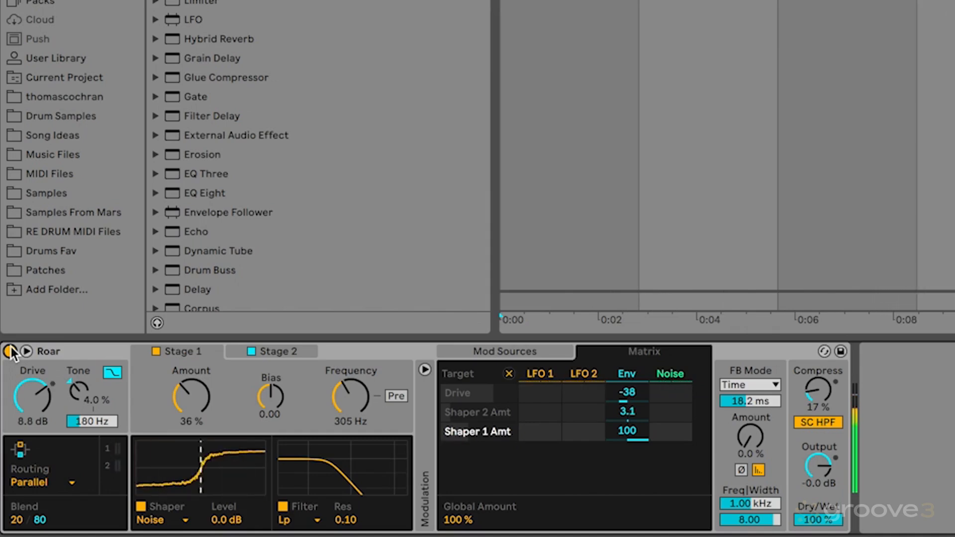
left_click(10, 351)
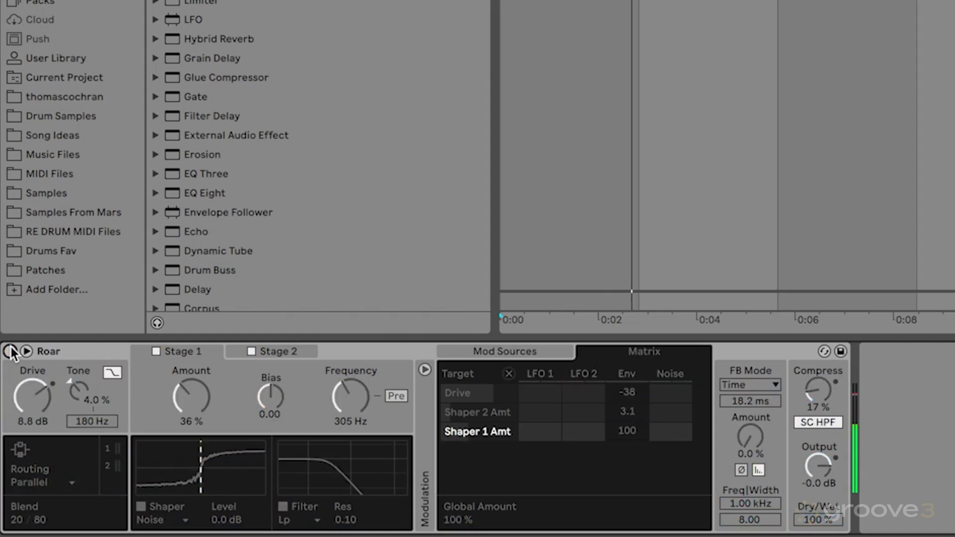
left_click(10, 351)
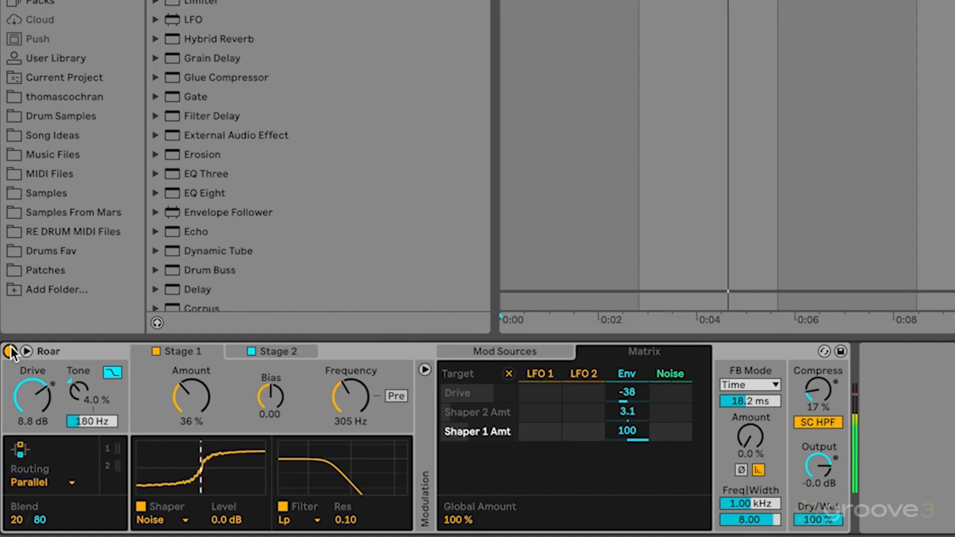
left_click(9, 351)
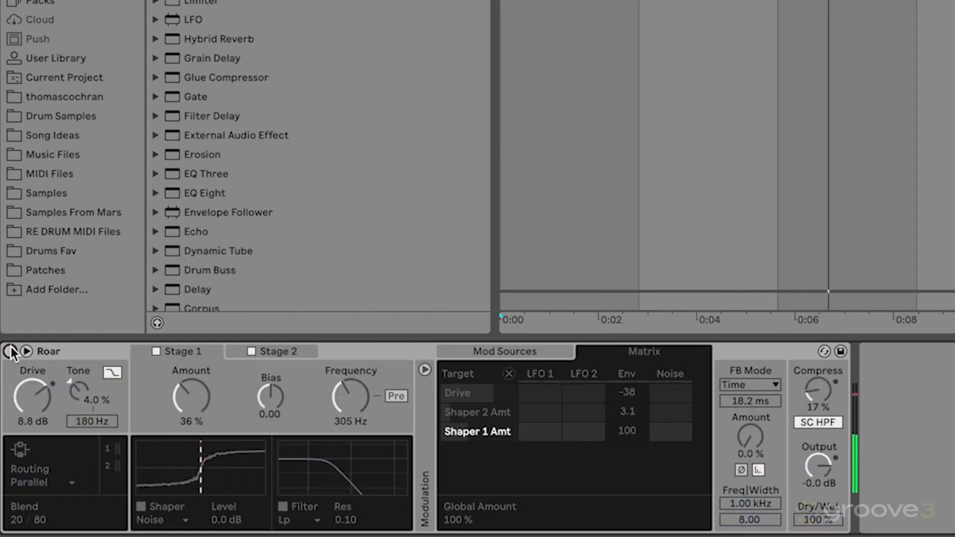
left_click(10, 351)
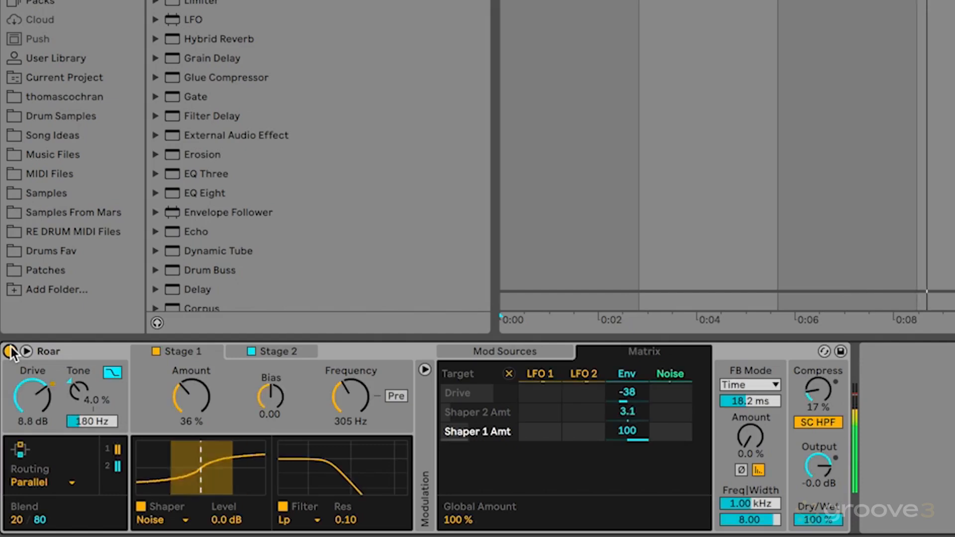